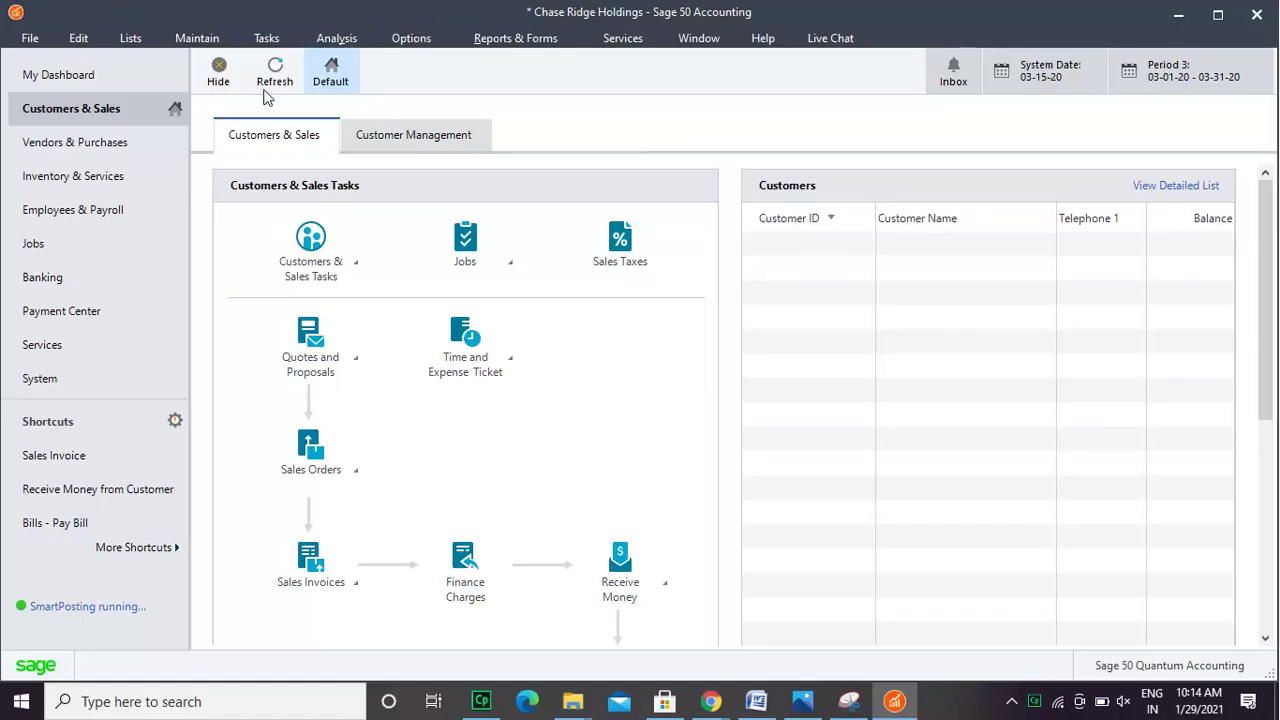
- Create a new customer record from Maintain > Customers/Prospects with its customer ID
left_click(205, 40)
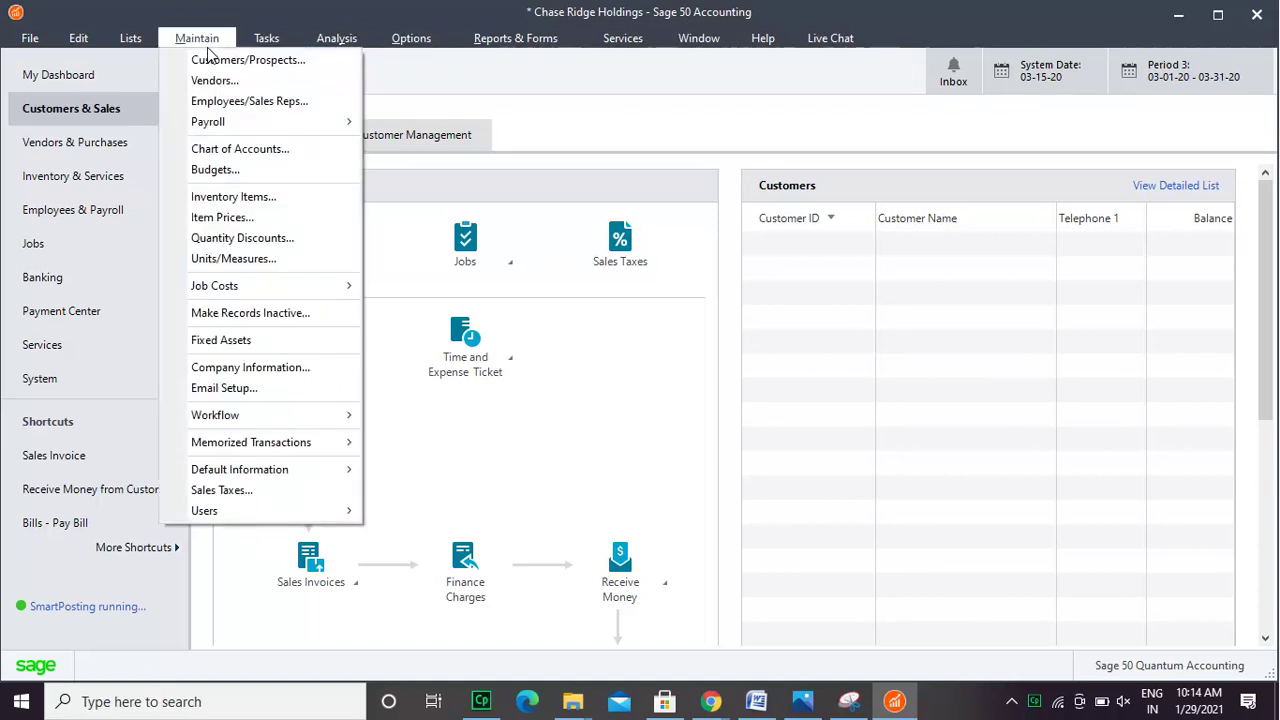
left_click(209, 60)
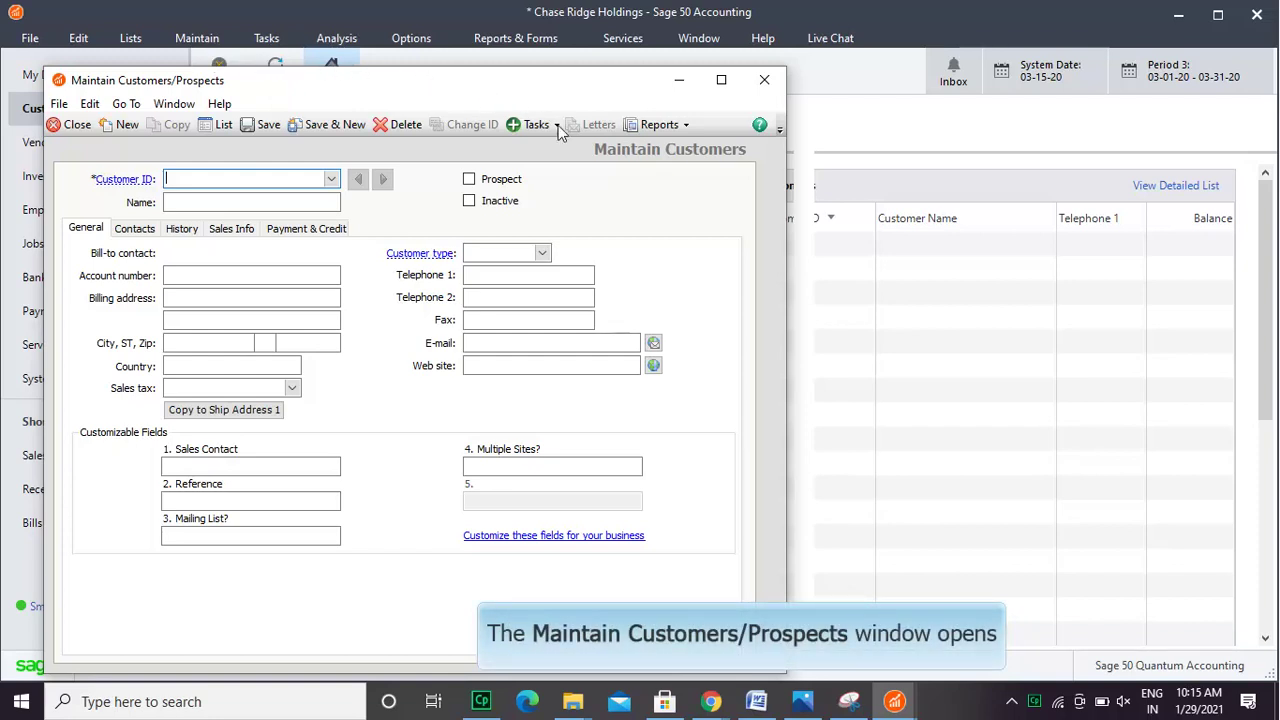
type("10")
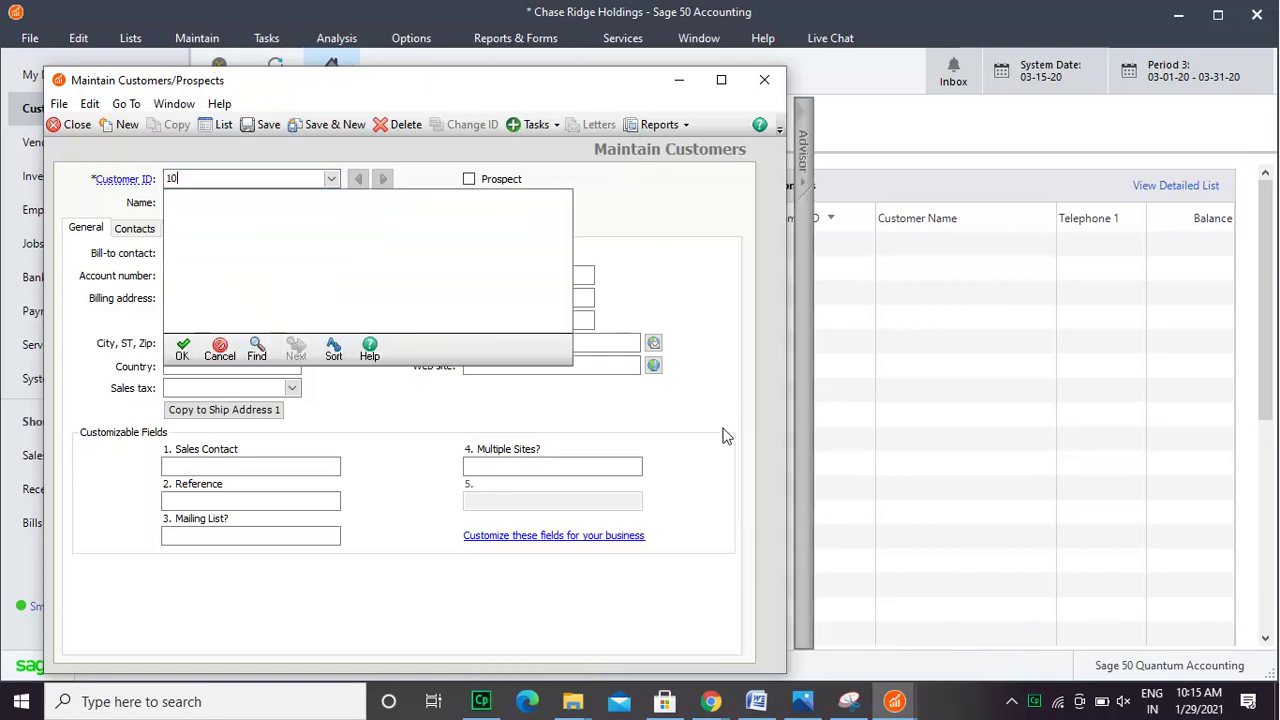
type("23487")
left_click(183, 350)
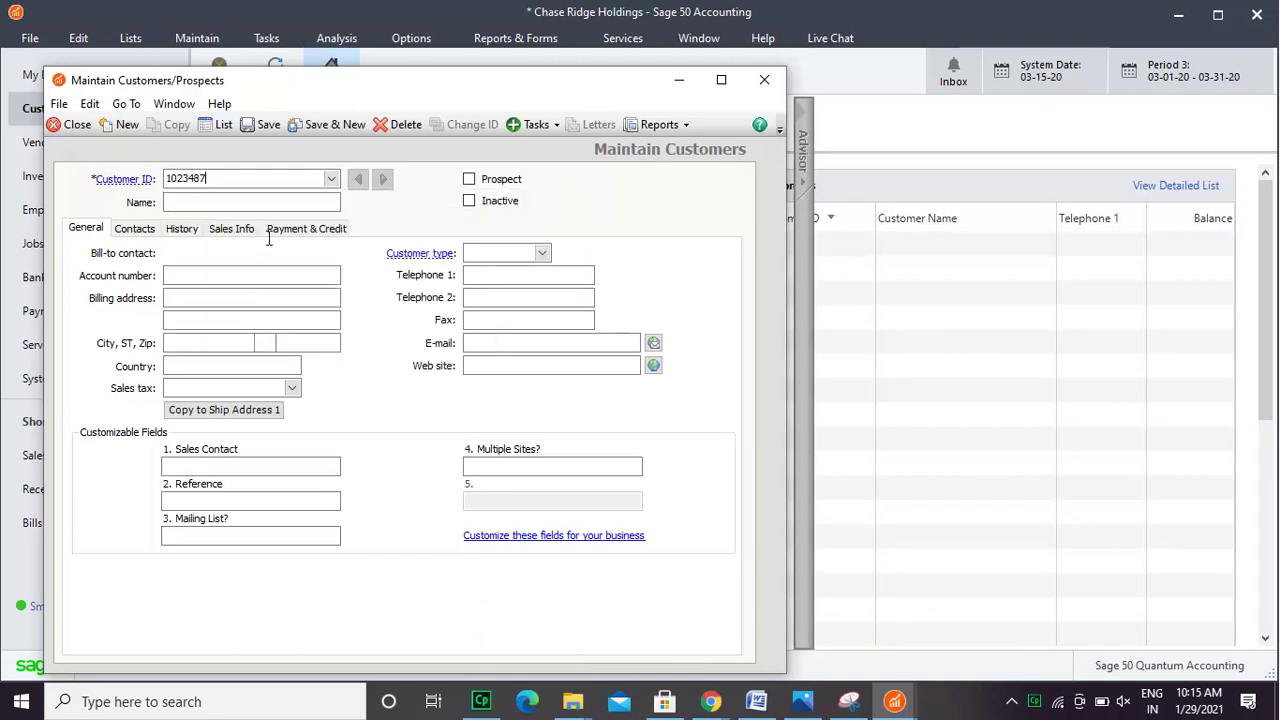
- Name the customer Delaware Free Constructs and flag it as a prospect
left_click(270, 201)
type("Del")
key("Left")
key("Left")
key("Left")
type("are Free Constructs")
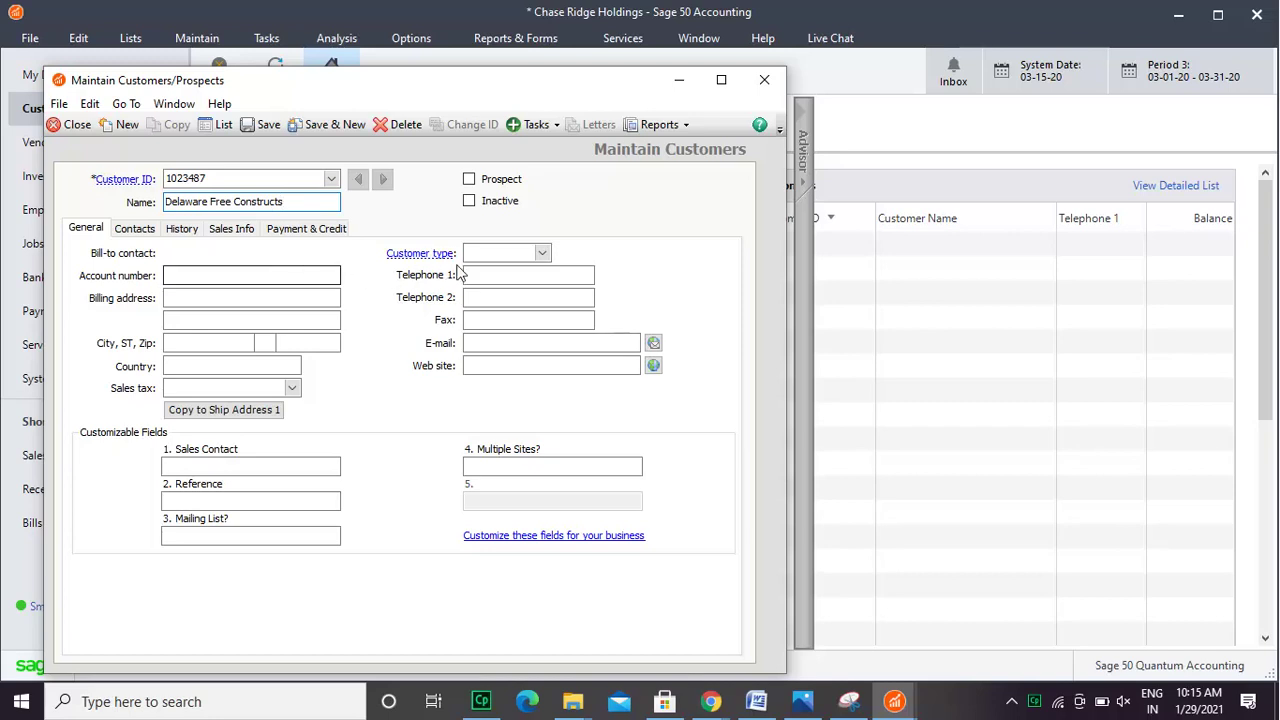
left_click(541, 253)
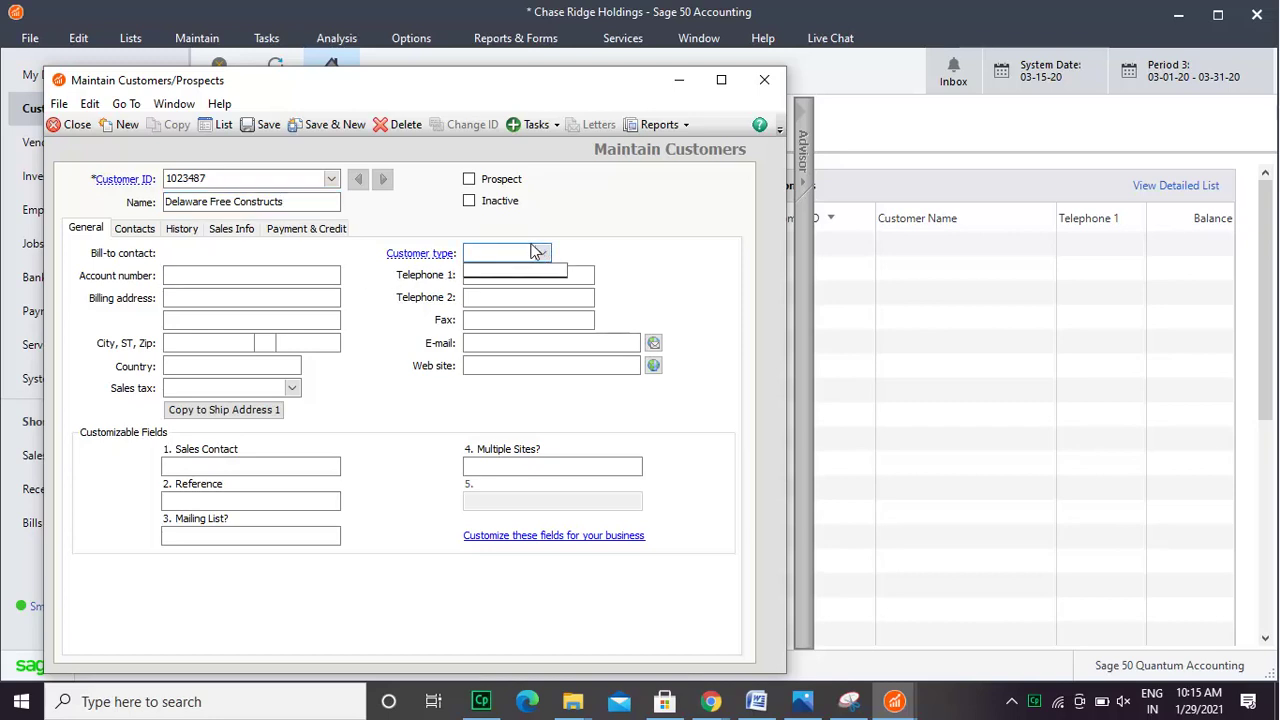
left_click(519, 186)
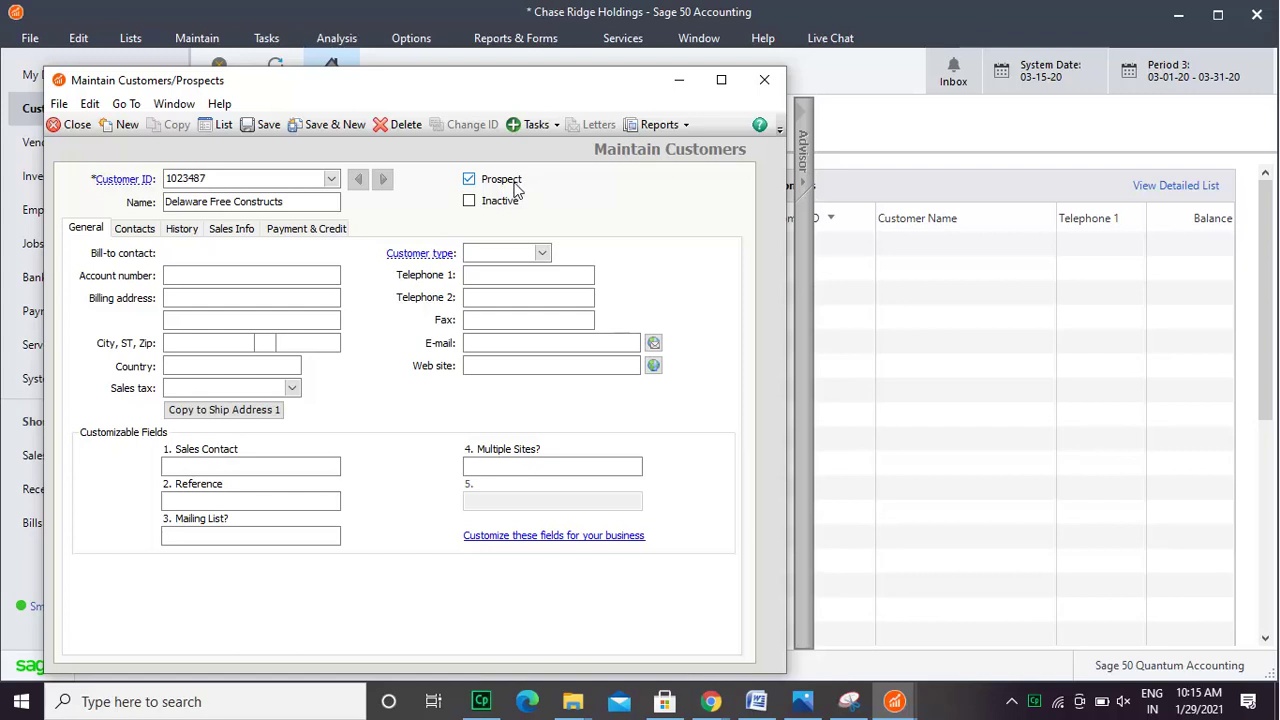
- Clear the prospect flag, keep the customer active, and paste in the account number
left_click(515, 188)
left_click(515, 208)
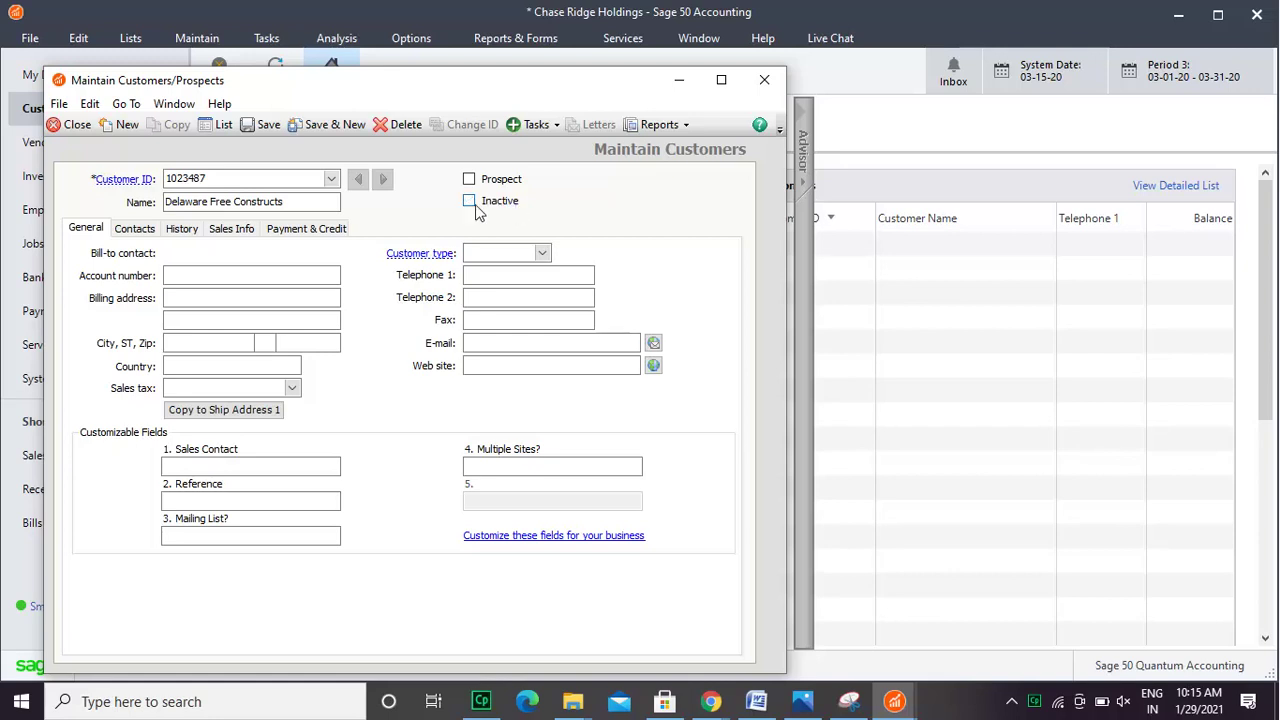
left_click(209, 270)
type("0000123456")
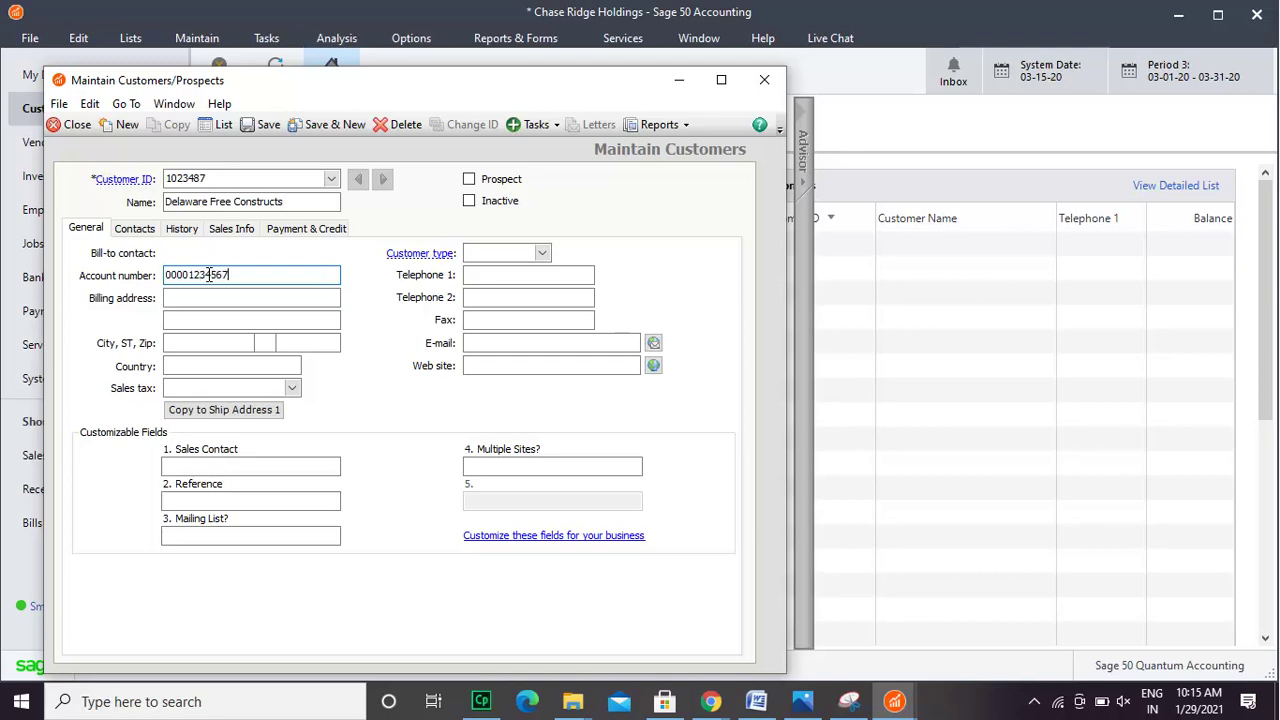
key("ctrl+a")
key("BackSpace")
key("ctrl+v")
- Enter both billing street address lines and the billing city
left_click(199, 298)
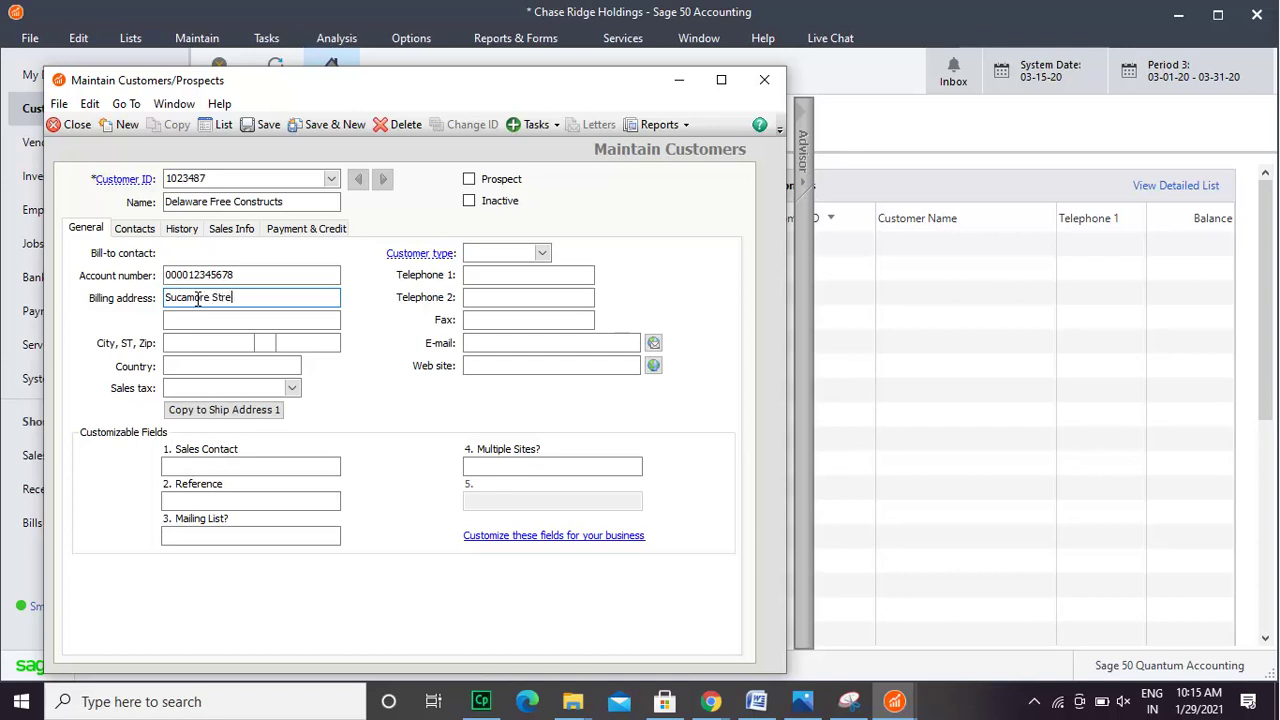
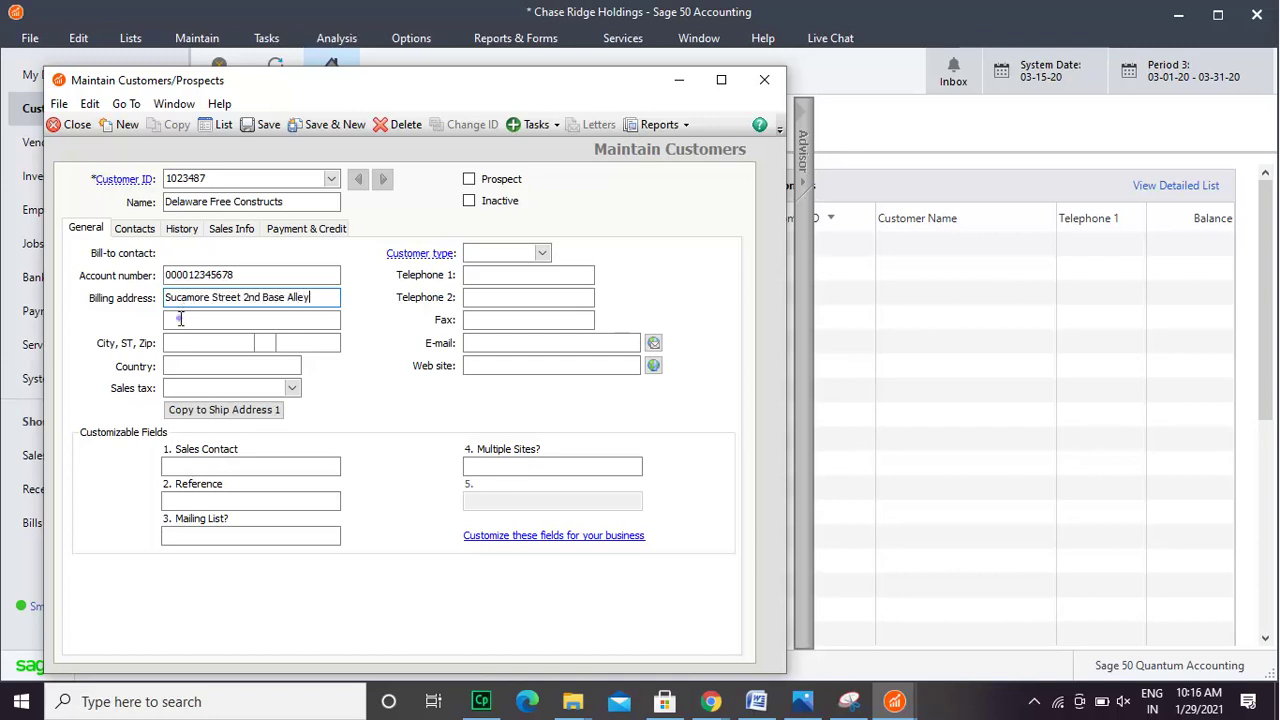
left_click(180, 319)
type("Wilmington")
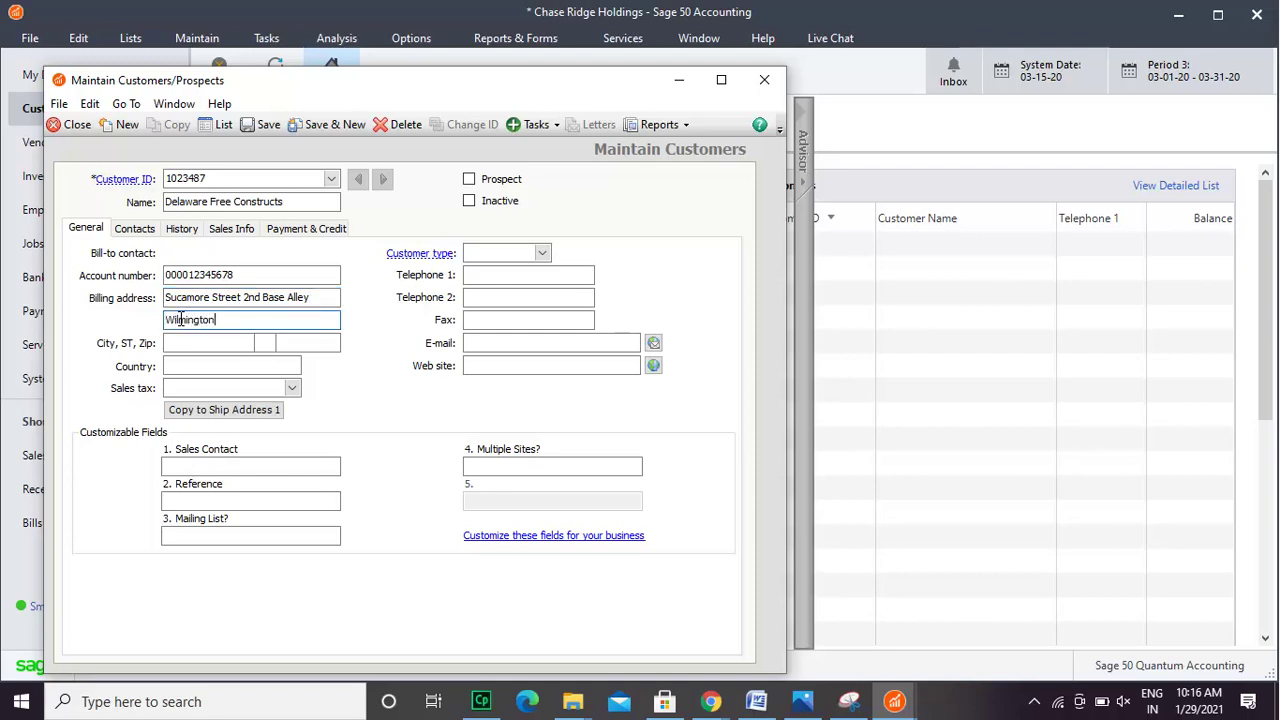
left_click(185, 343)
type("wilmingt")
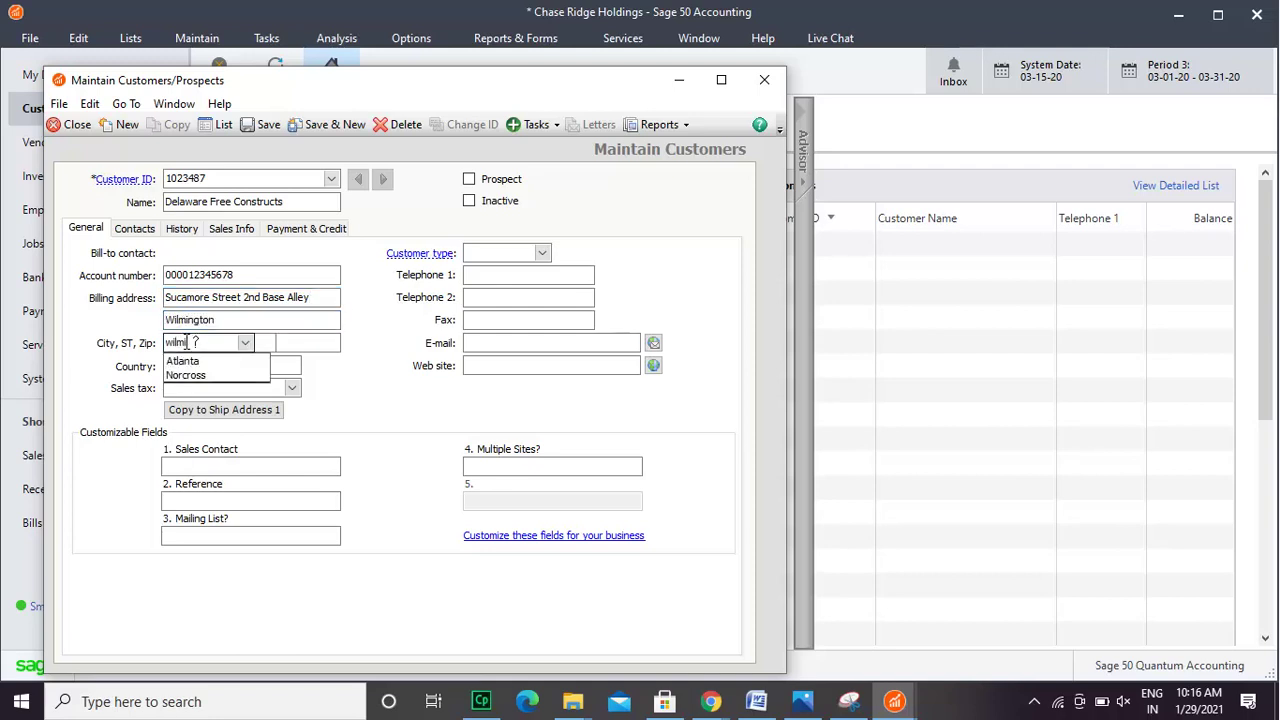
type("on")
- Set the billing state to DE and enter the zip code
left_click(276, 347)
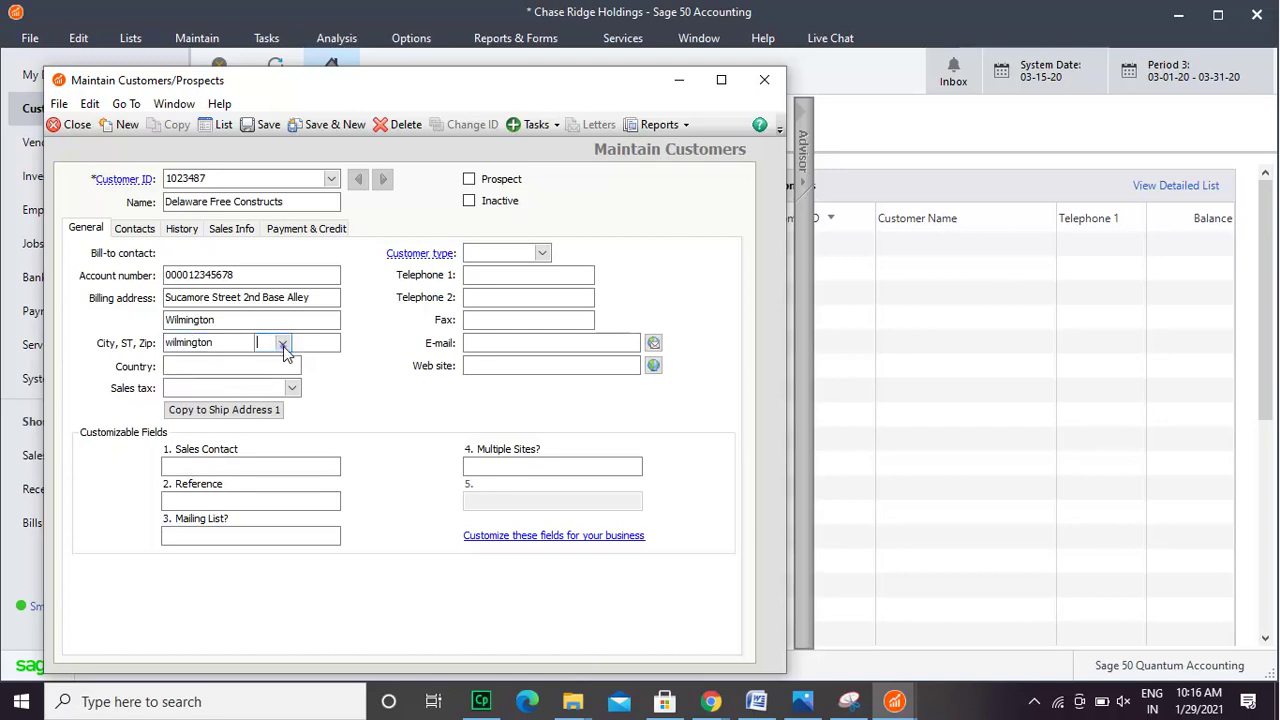
left_click(283, 346)
left_click_drag(302, 368, 305, 390)
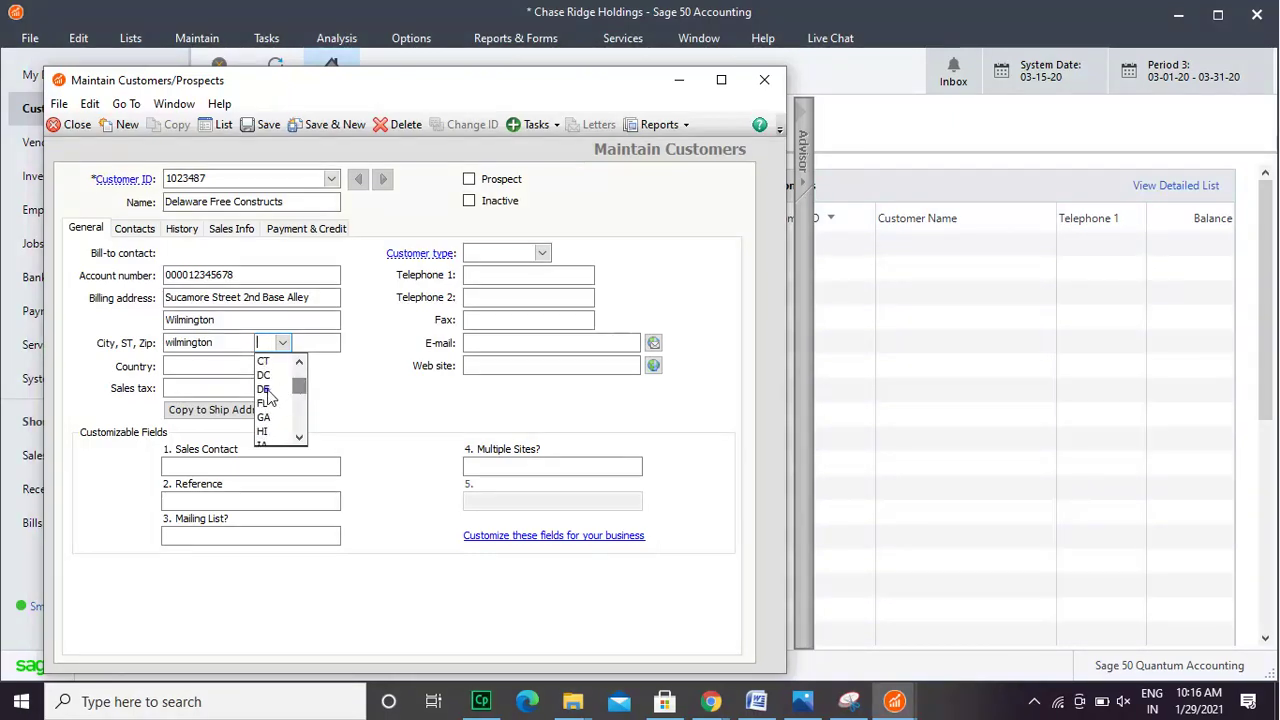
left_click(270, 389)
left_click(307, 344)
type("198")
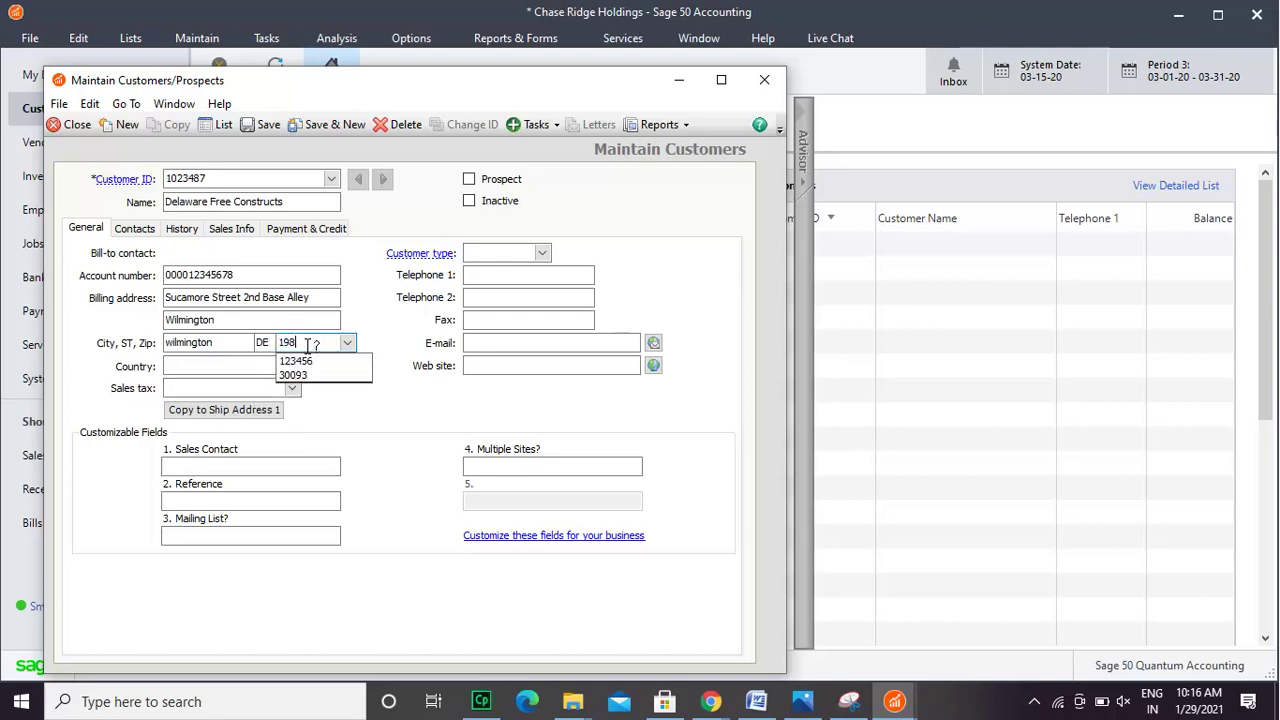
type("05")
left_click(254, 364)
- Set the country to USA and the sales tax code to 101
type("USA")
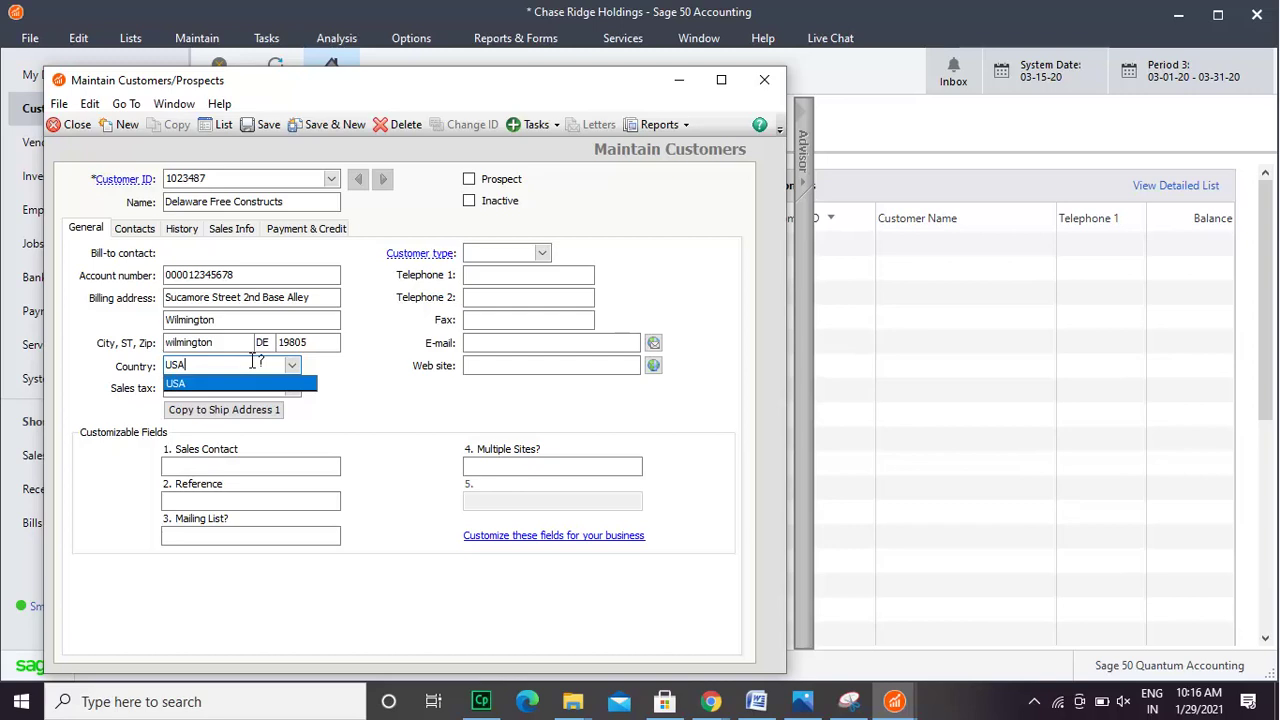
left_click(308, 384)
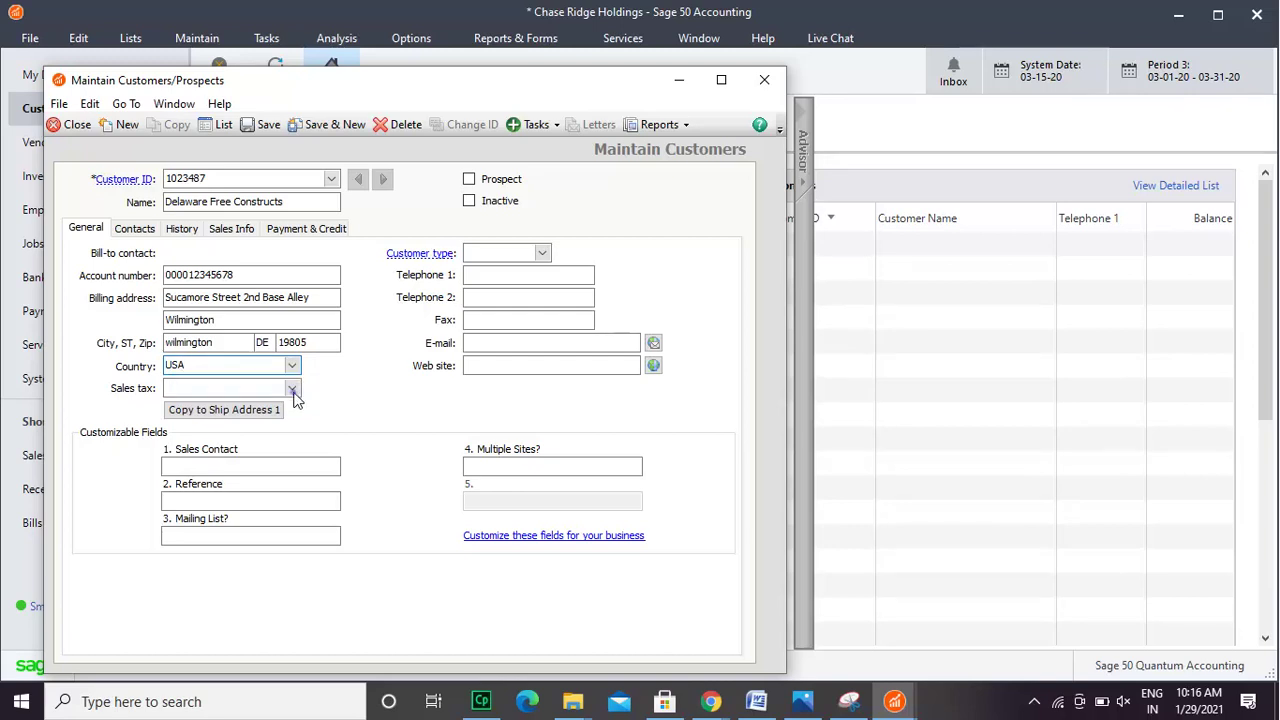
left_click(293, 390)
left_click(245, 405)
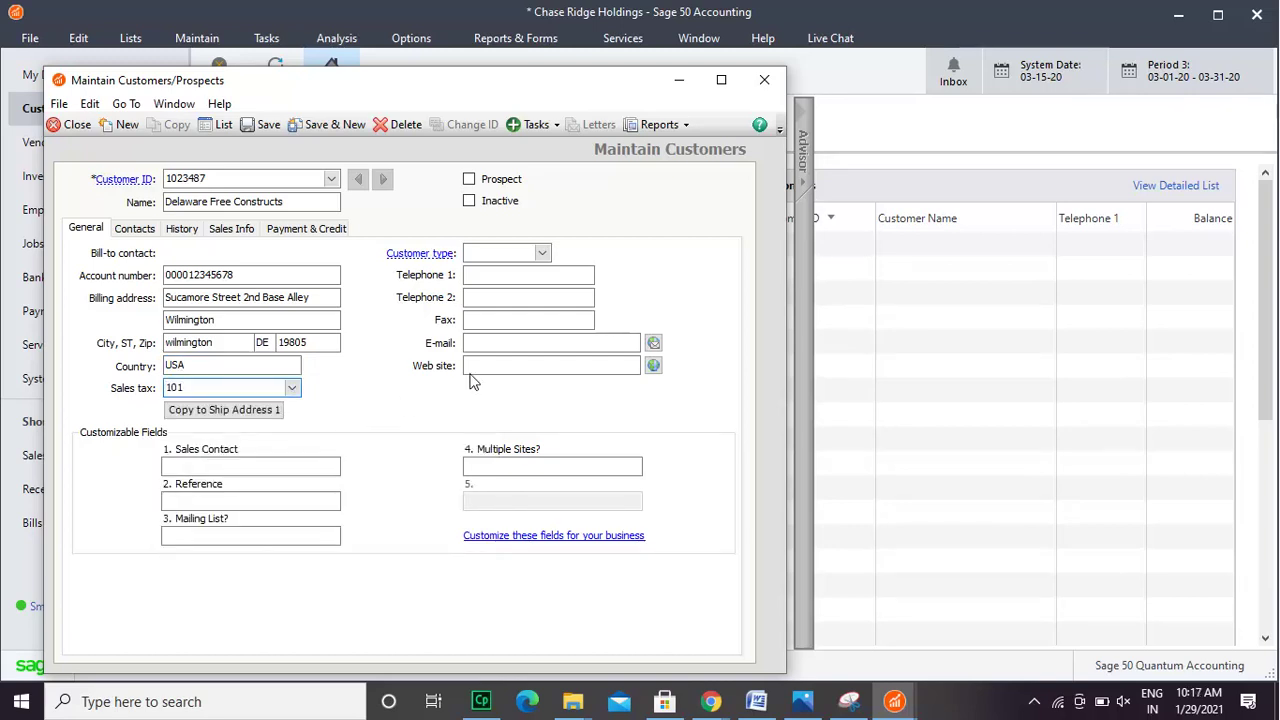
- Set customer type Premiere and enter the main and second telephone numbers
left_click(543, 254)
type("Premiere")
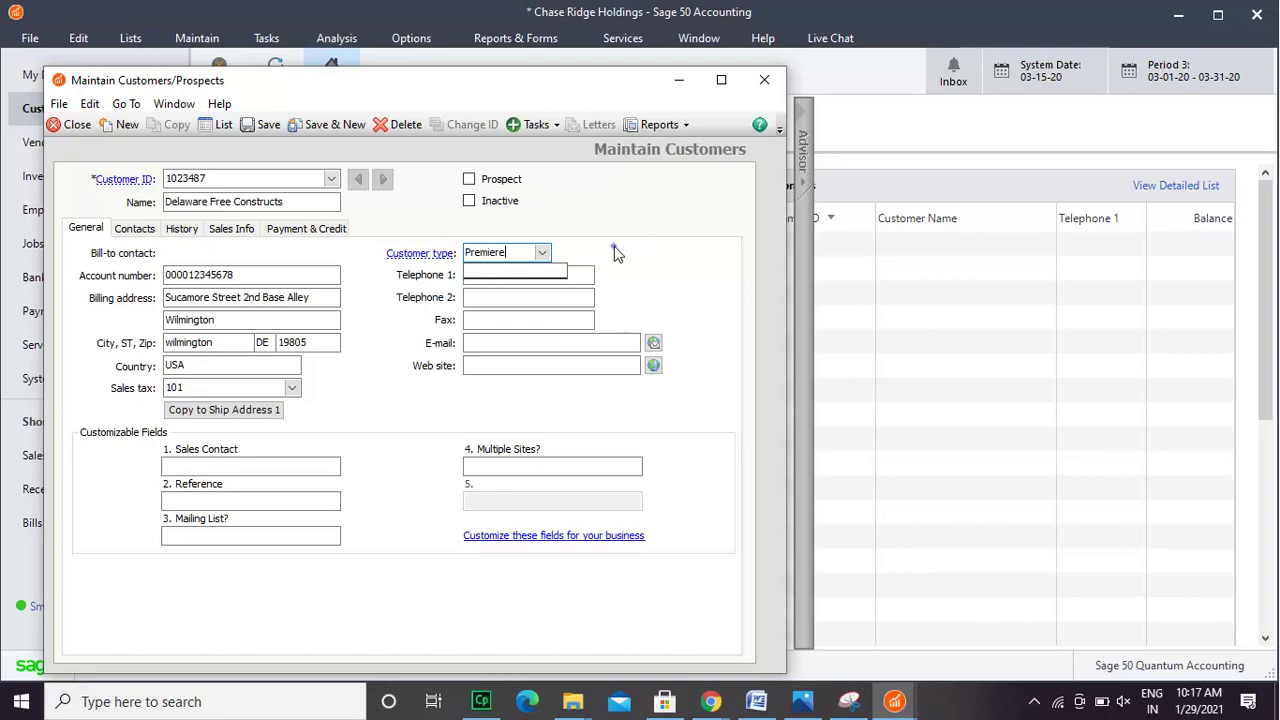
left_click(587, 275)
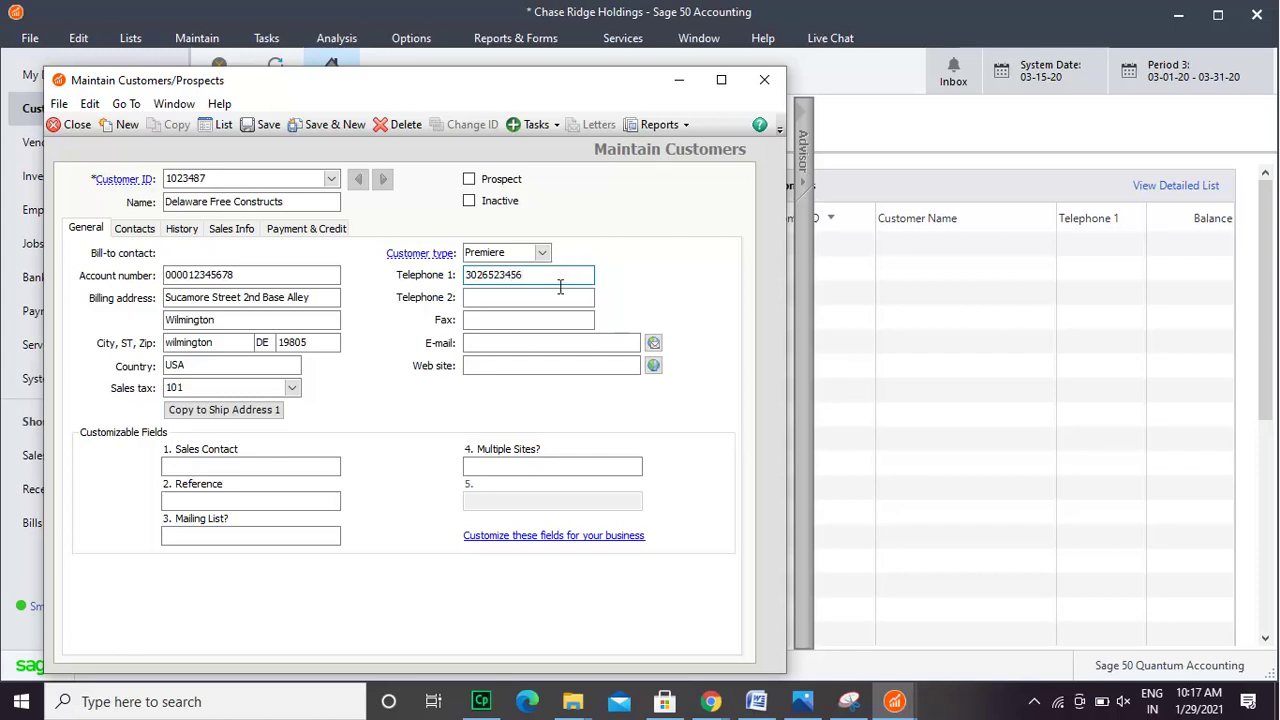
left_click(558, 295)
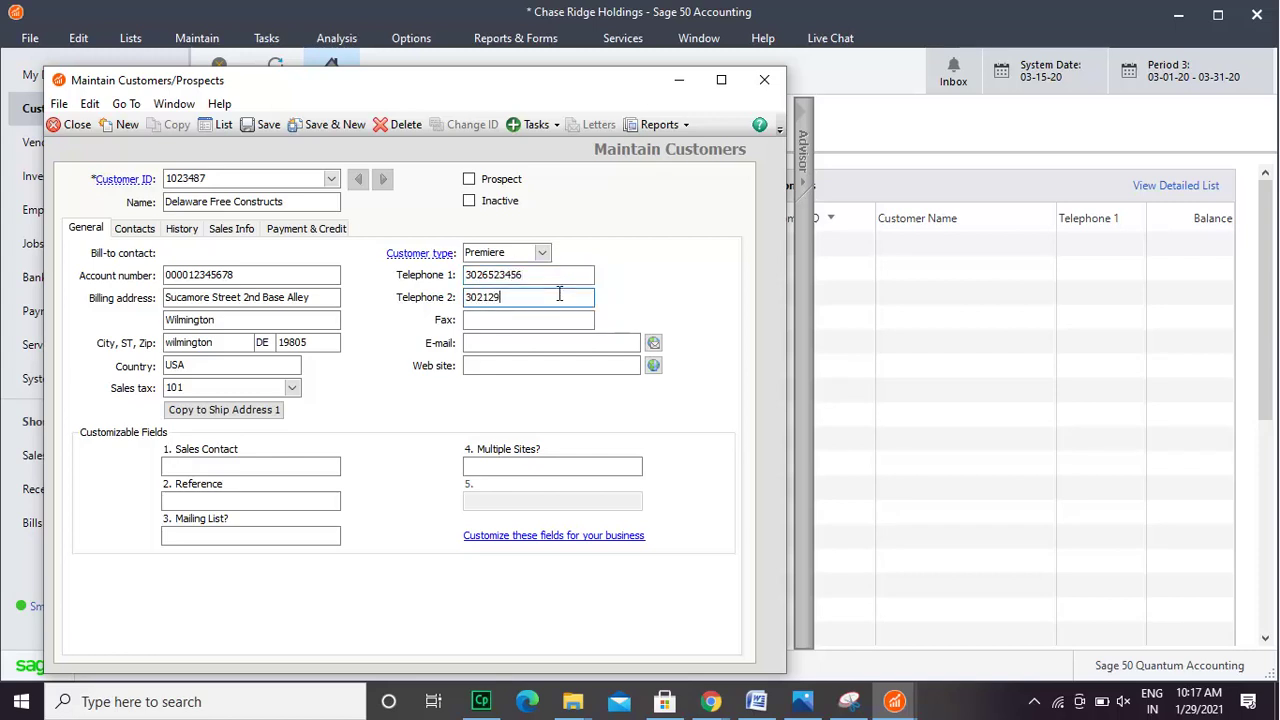
- Enter the fax number, the customer's e-mail address and web site DFC.com
left_click(543, 319)
left_click(543, 319)
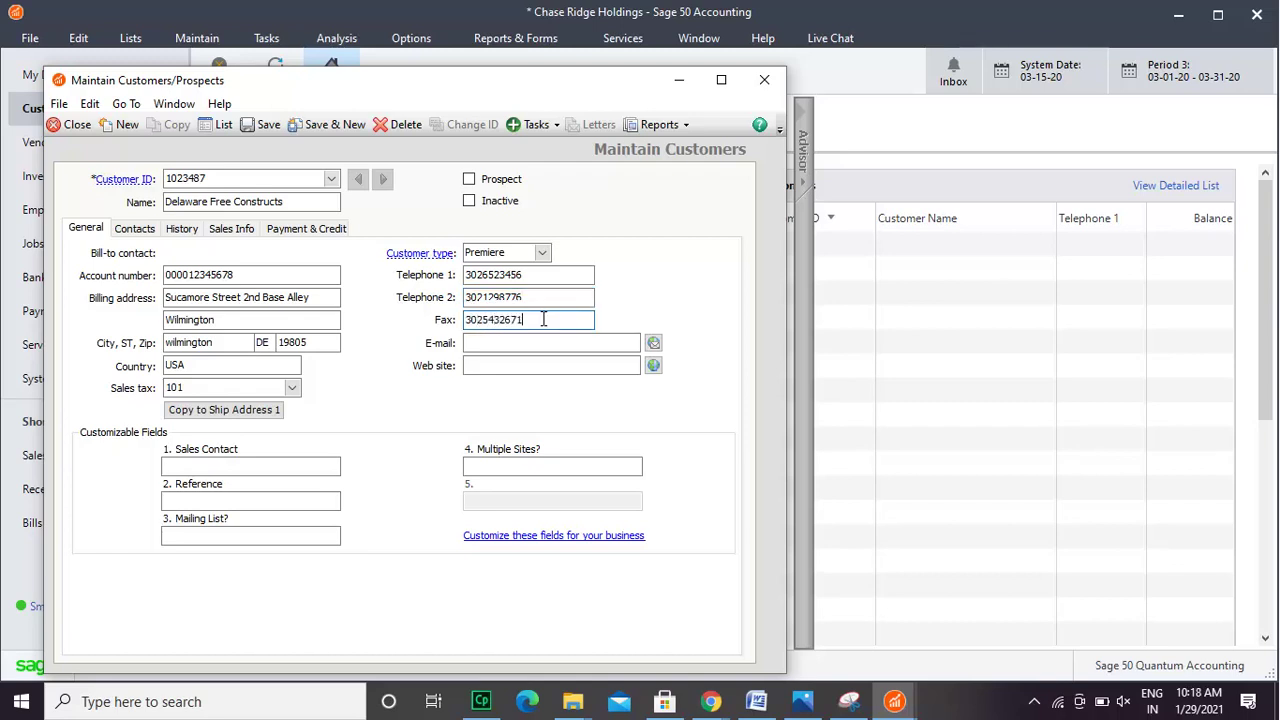
left_click(606, 347)
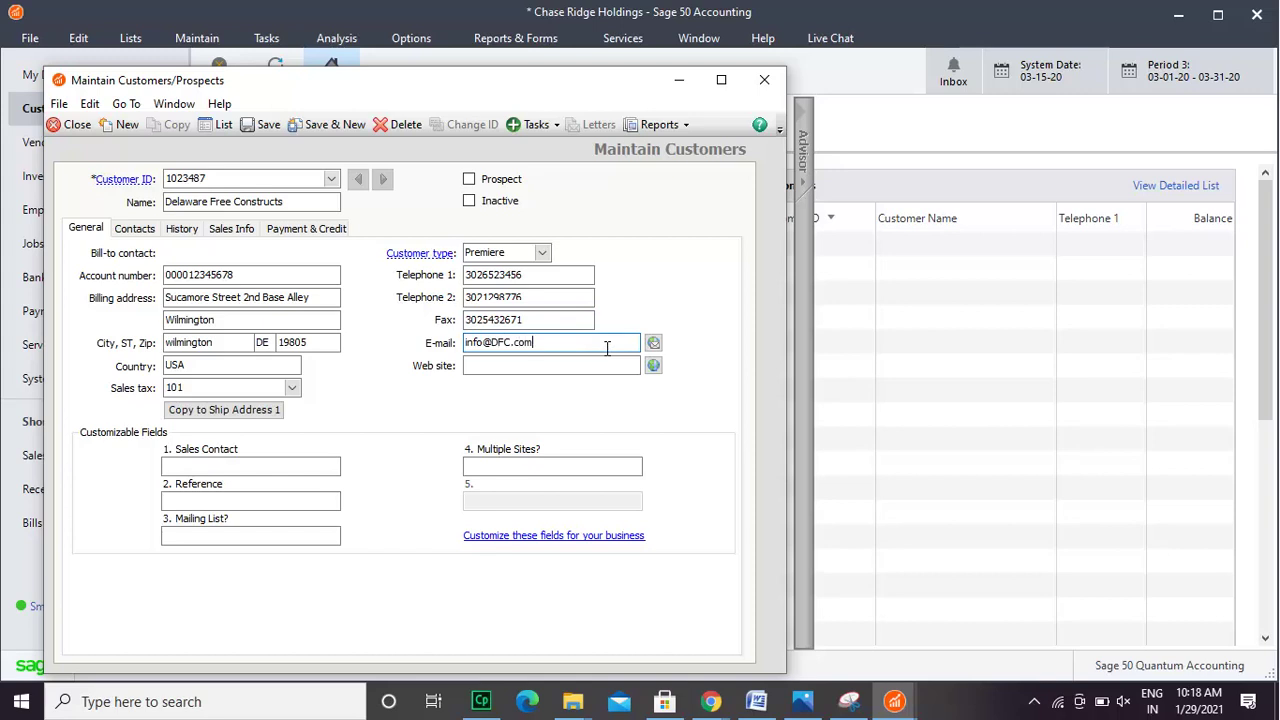
left_click(583, 369)
type("DFC.com")
- Copy the billing address to shipping and enter the sales contact's name in Customizable Field 1
left_click(268, 412)
left_click(301, 467)
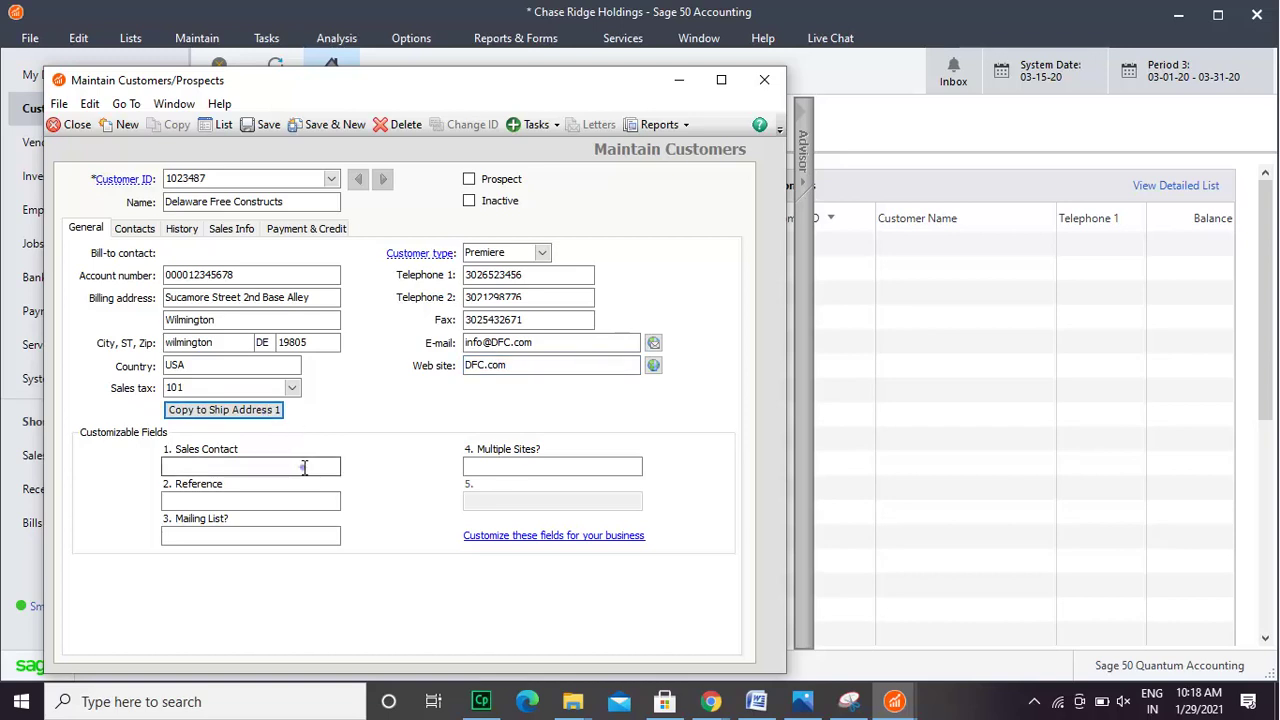
left_click(300, 499)
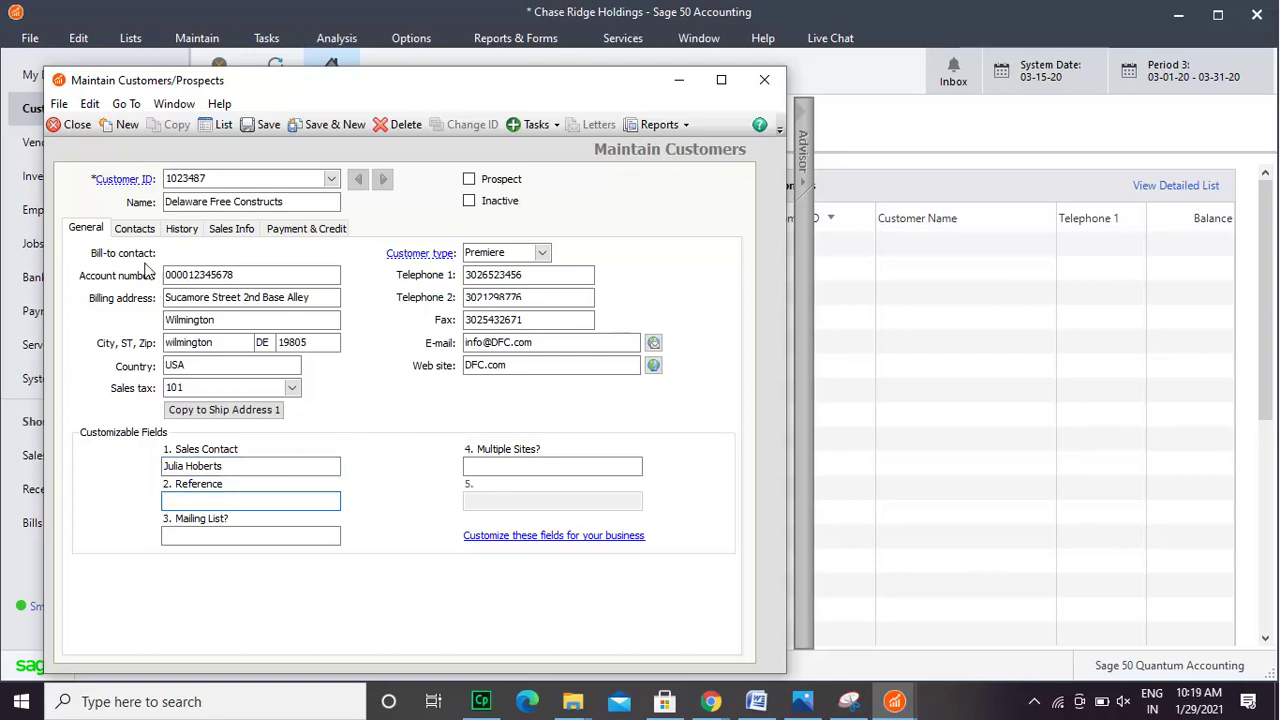
- On the Contacts tab, give the bill-to contact title Mr. plus a first and last name
left_click(145, 231)
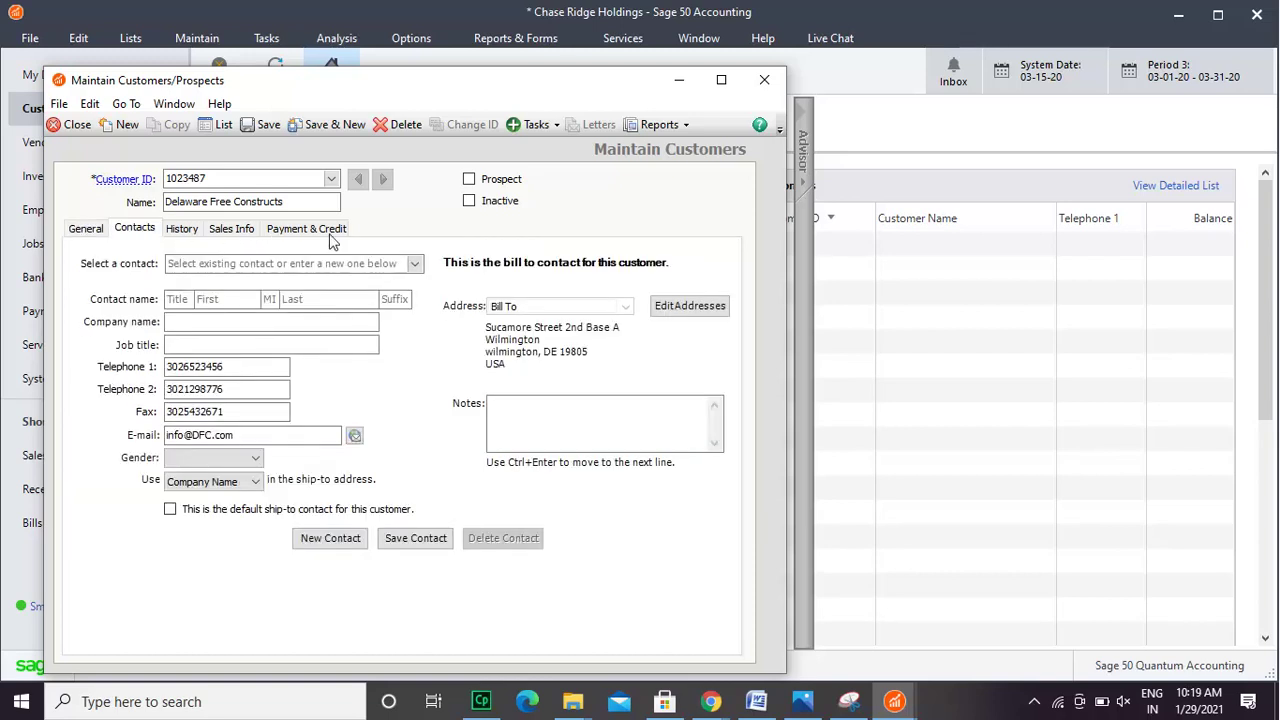
left_click(415, 264)
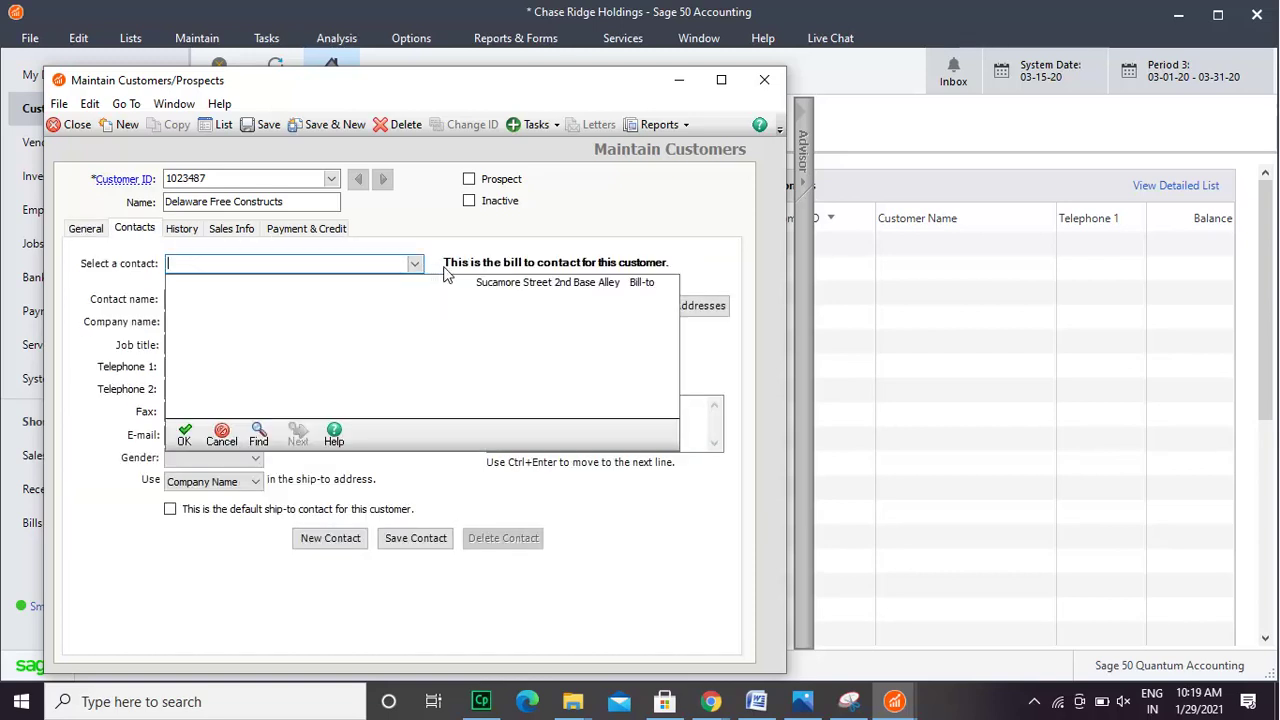
left_click(502, 289)
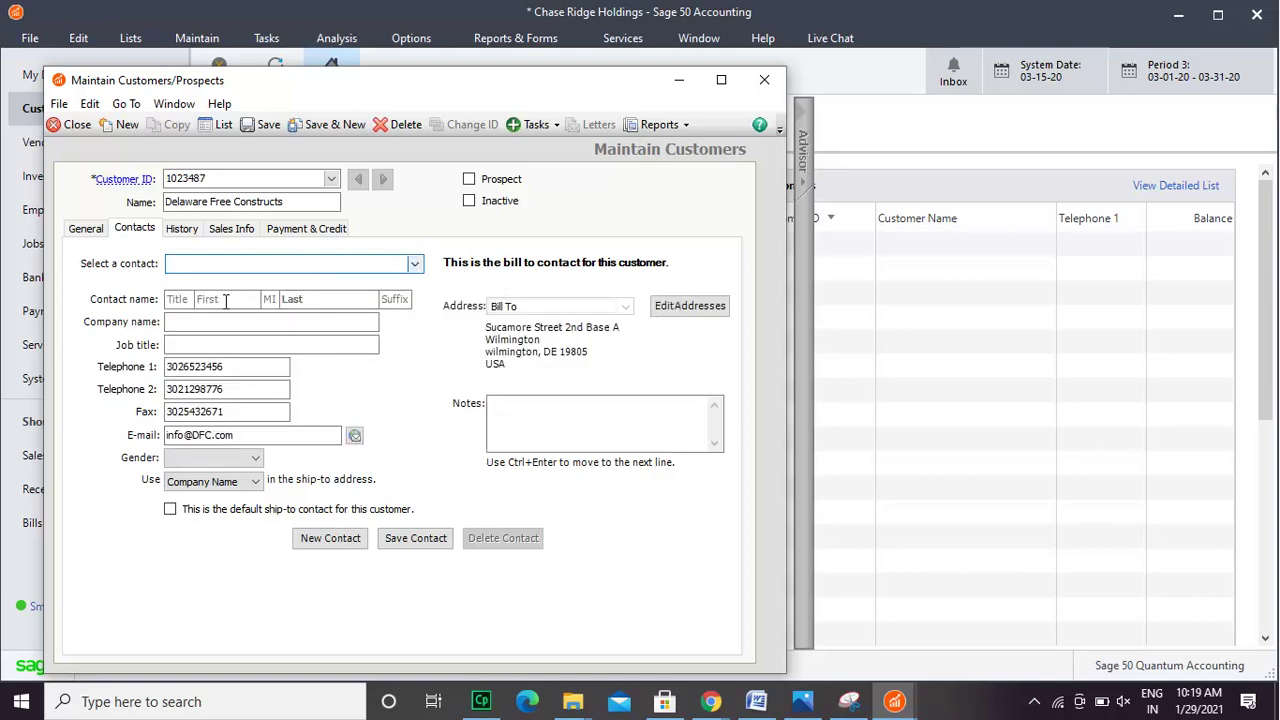
left_click(178, 299)
type("Mr.")
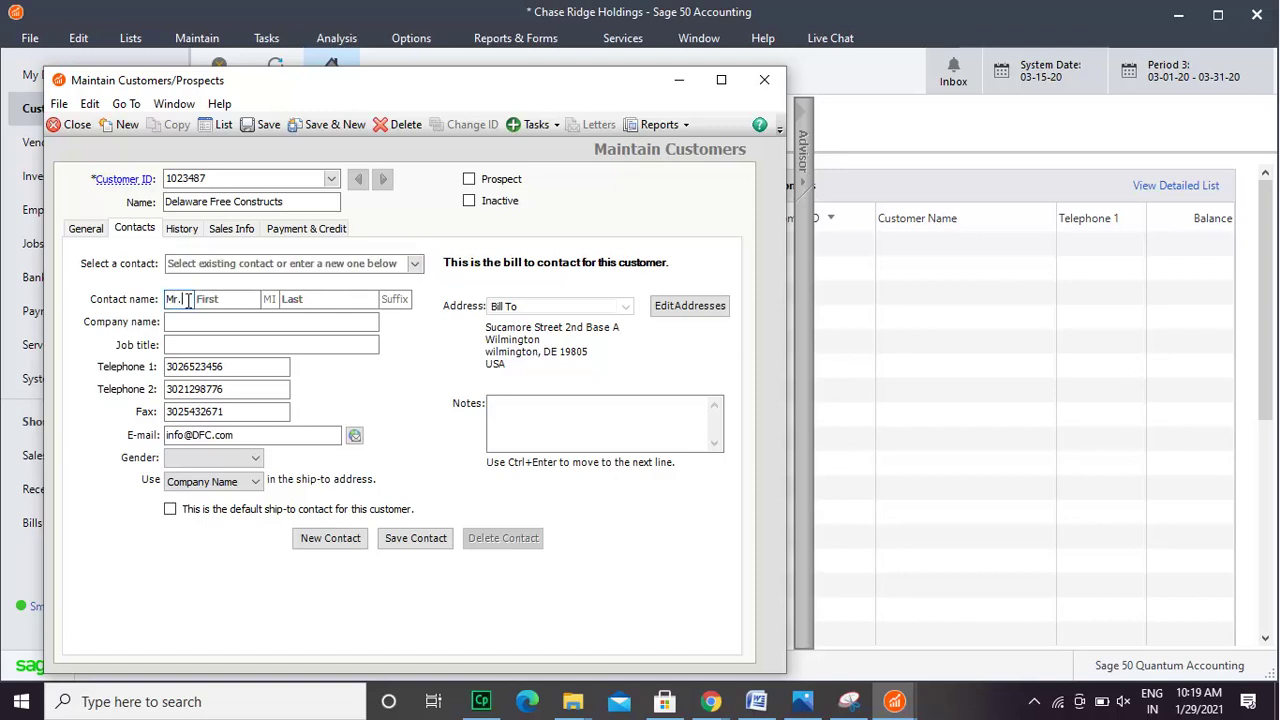
key("Tab")
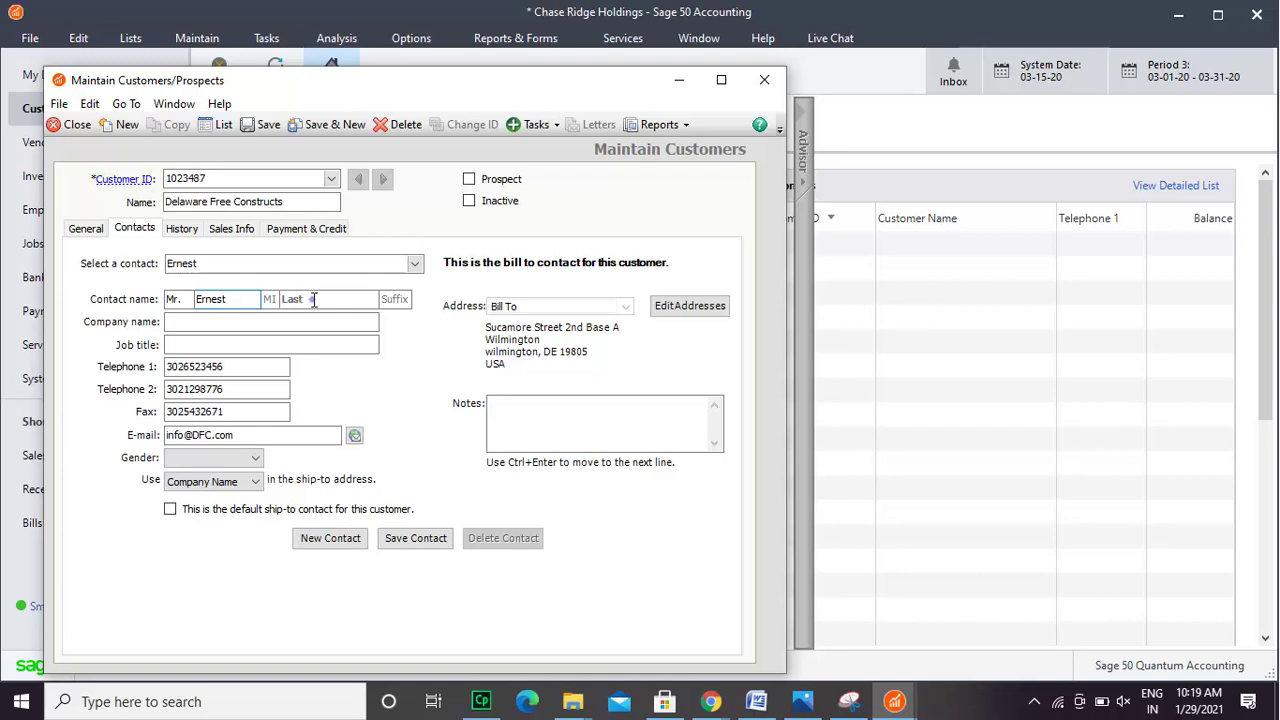
left_click(314, 299)
- Add suffix Jr., company name DFC and job title Supervisor to the contact
left_click(403, 300)
type("Jr.")
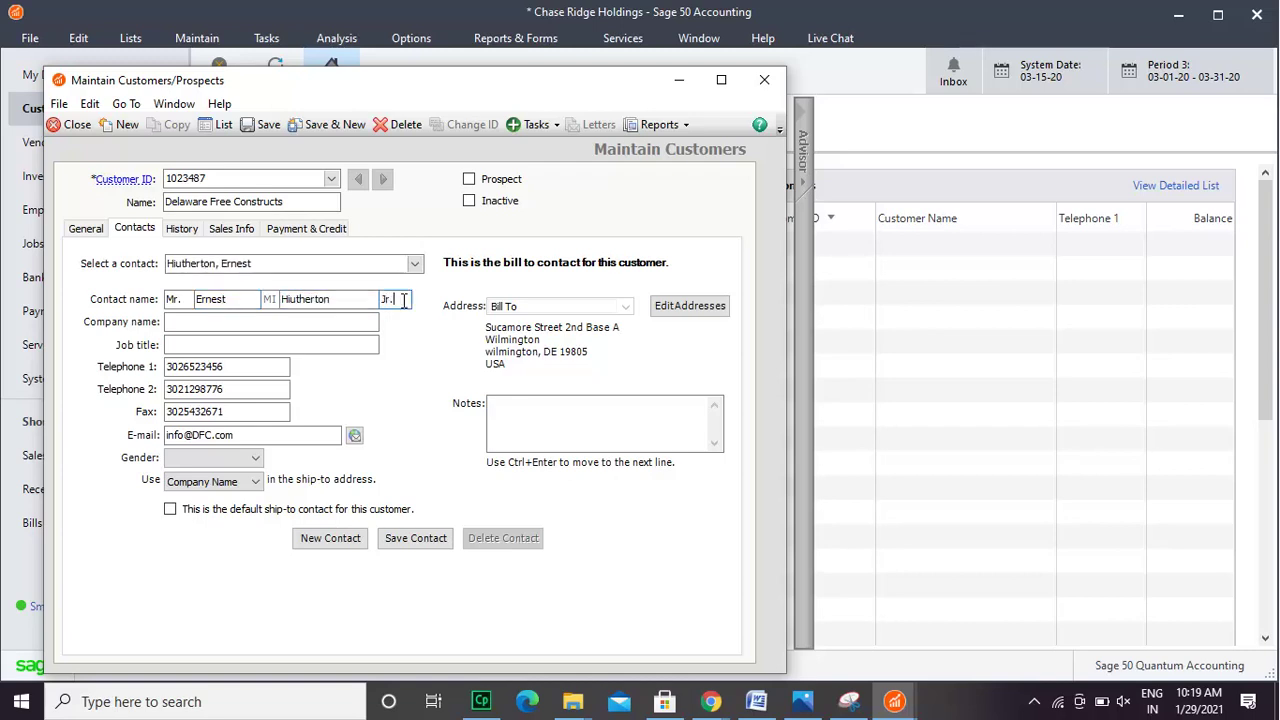
left_click(236, 326)
type("DFC")
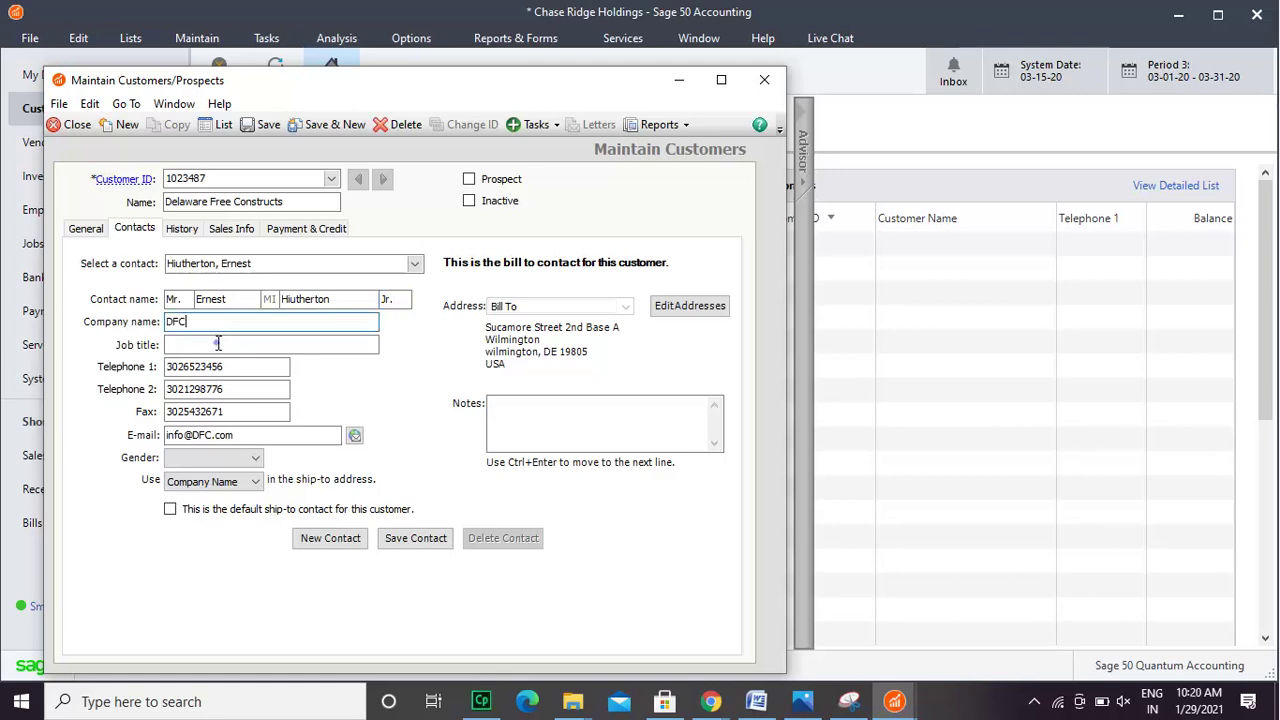
left_click(217, 343)
type("Supervisor")
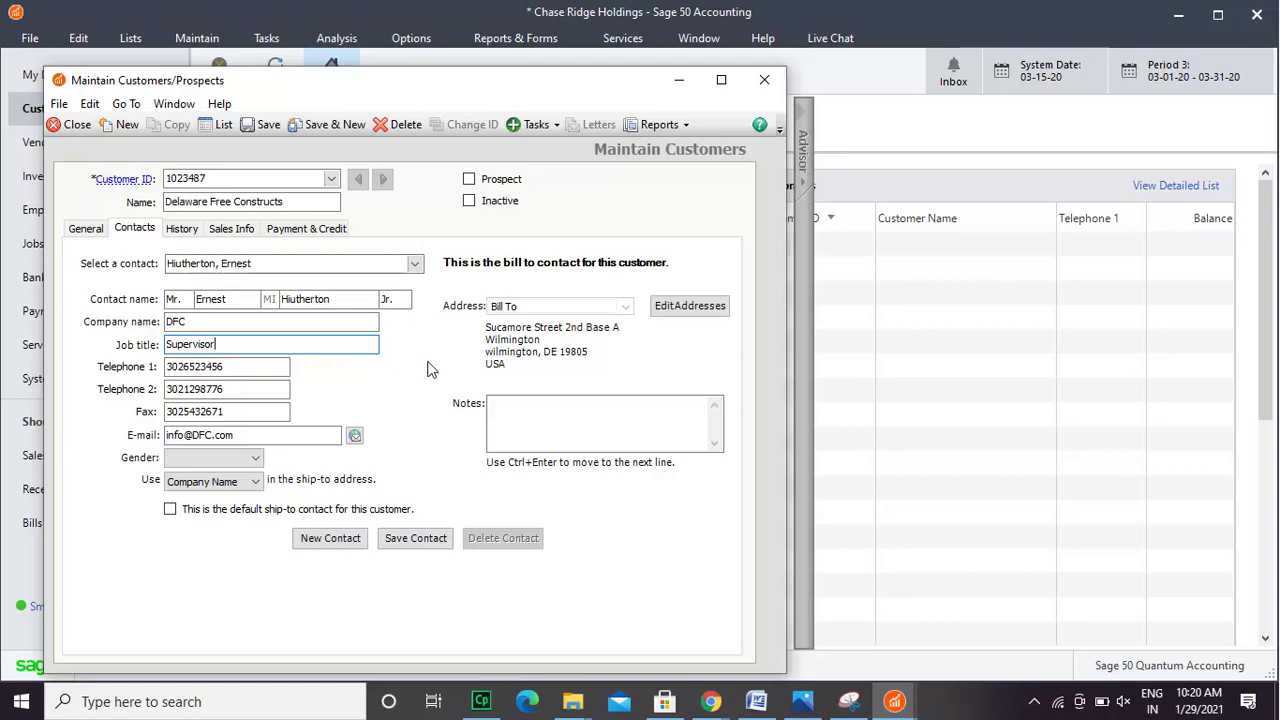
- View the sales history, then leave the sales rep empty on Sales Info
left_click(183, 229)
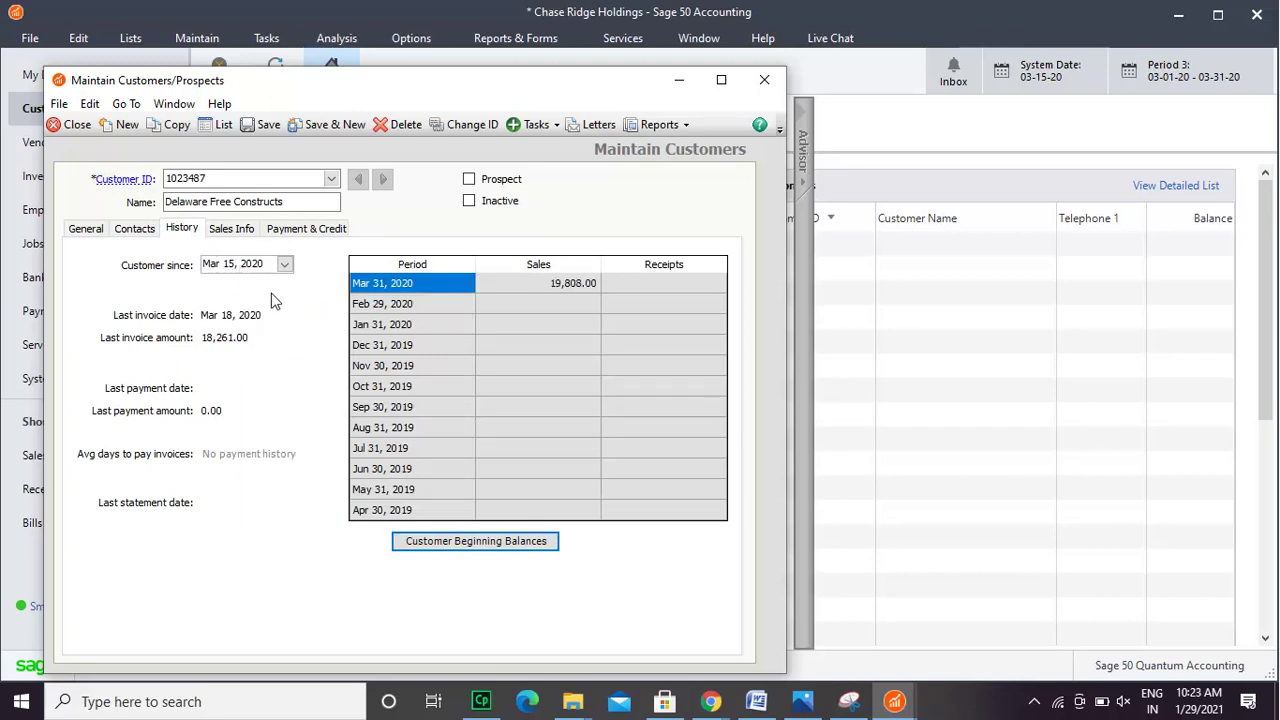
left_click(244, 229)
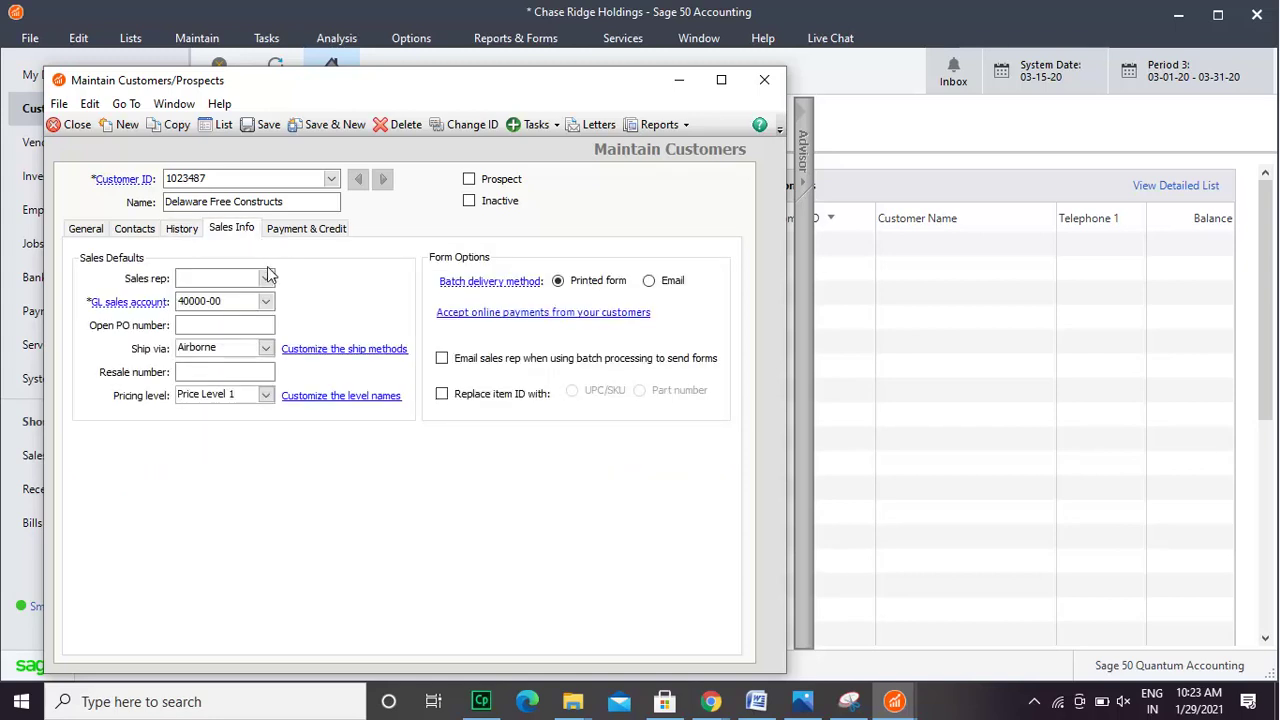
left_click(267, 278)
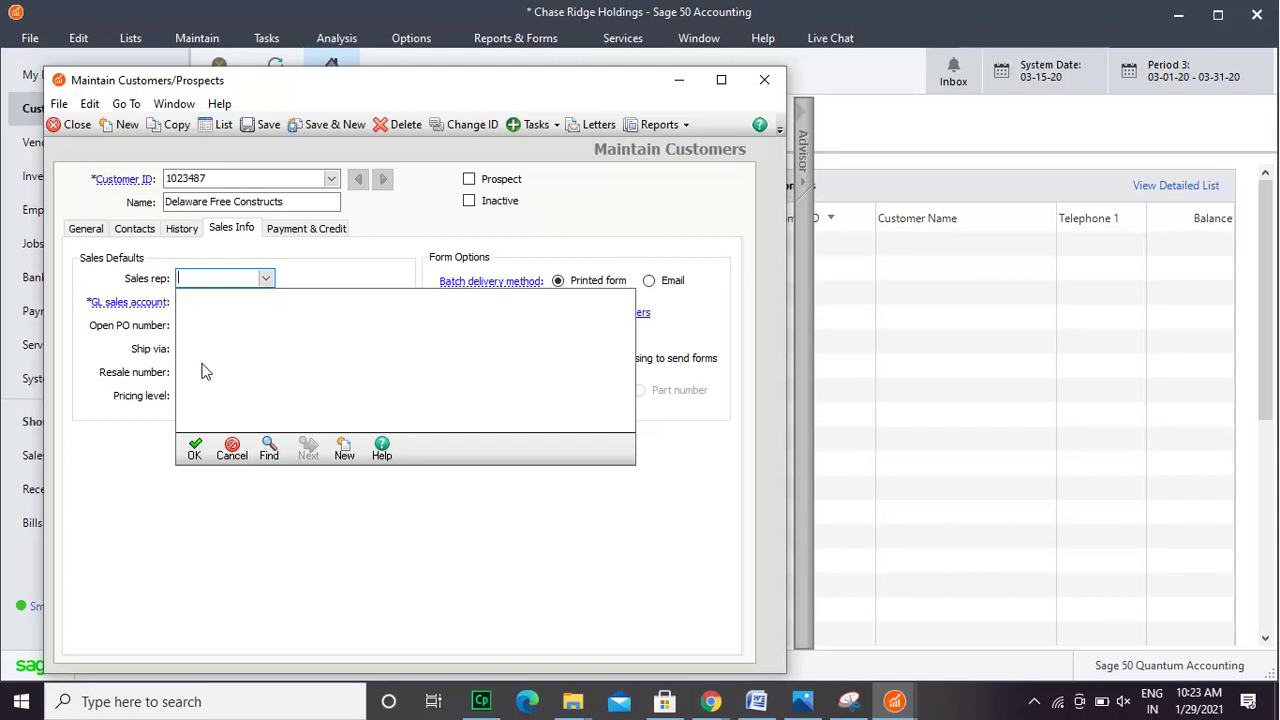
left_click(230, 450)
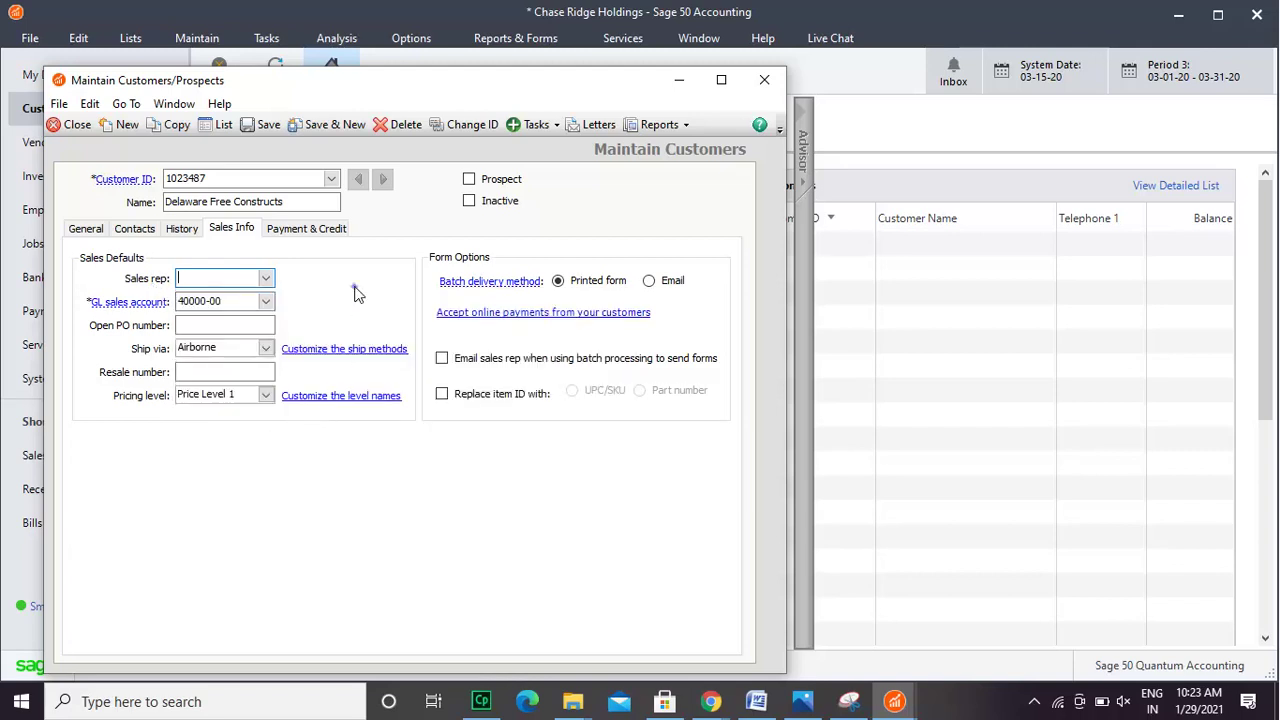
- Set Ship via to UPS Ground and Open PO number to 000001
left_click(266, 347)
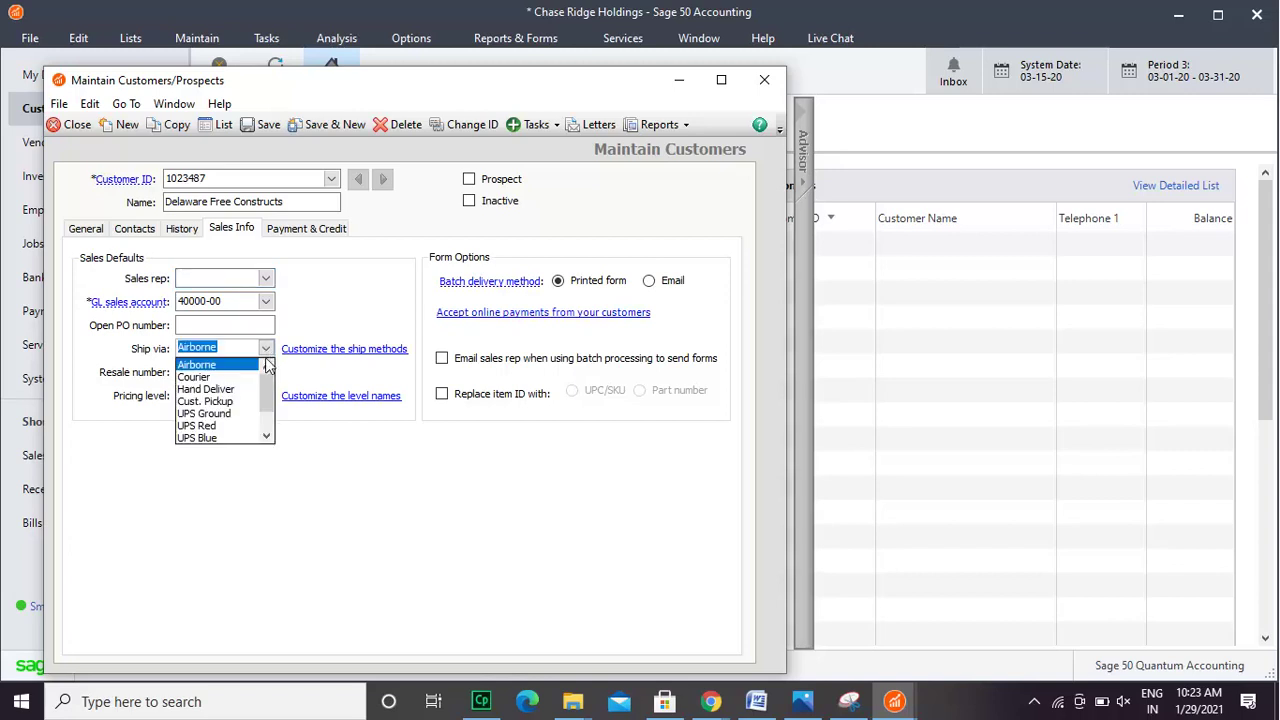
left_click_drag(267, 395, 266, 405)
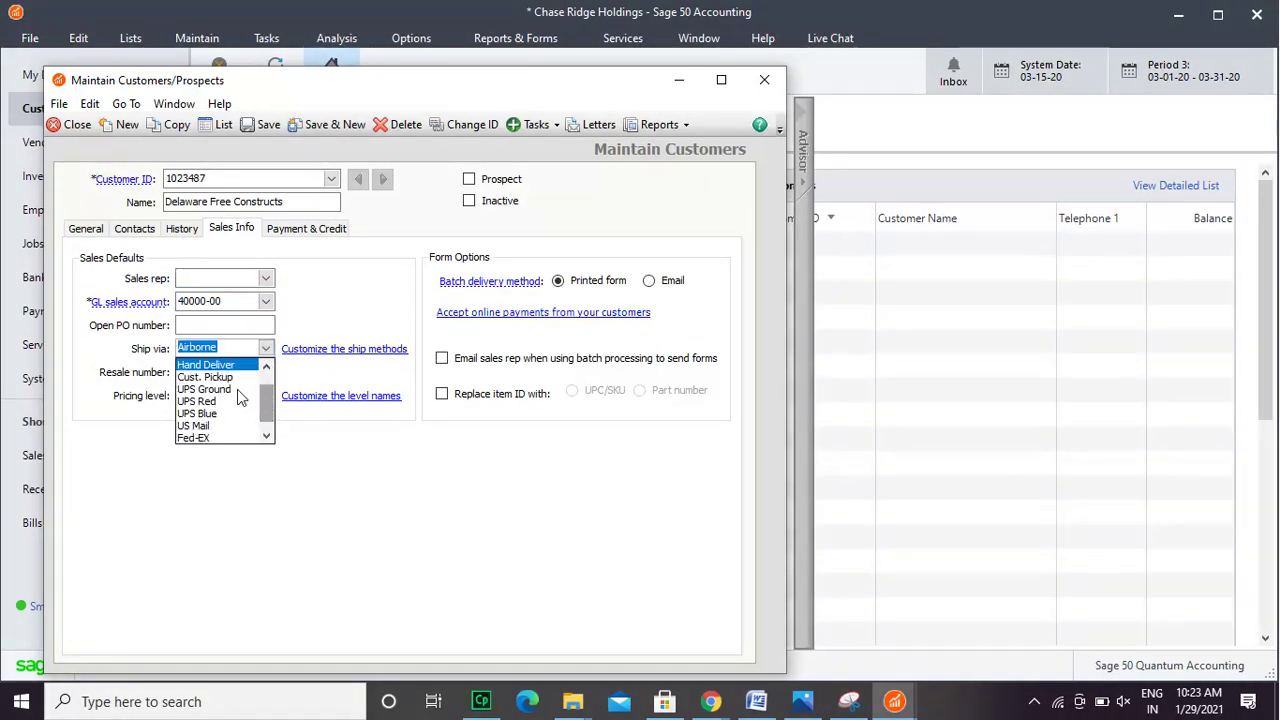
left_click(237, 389)
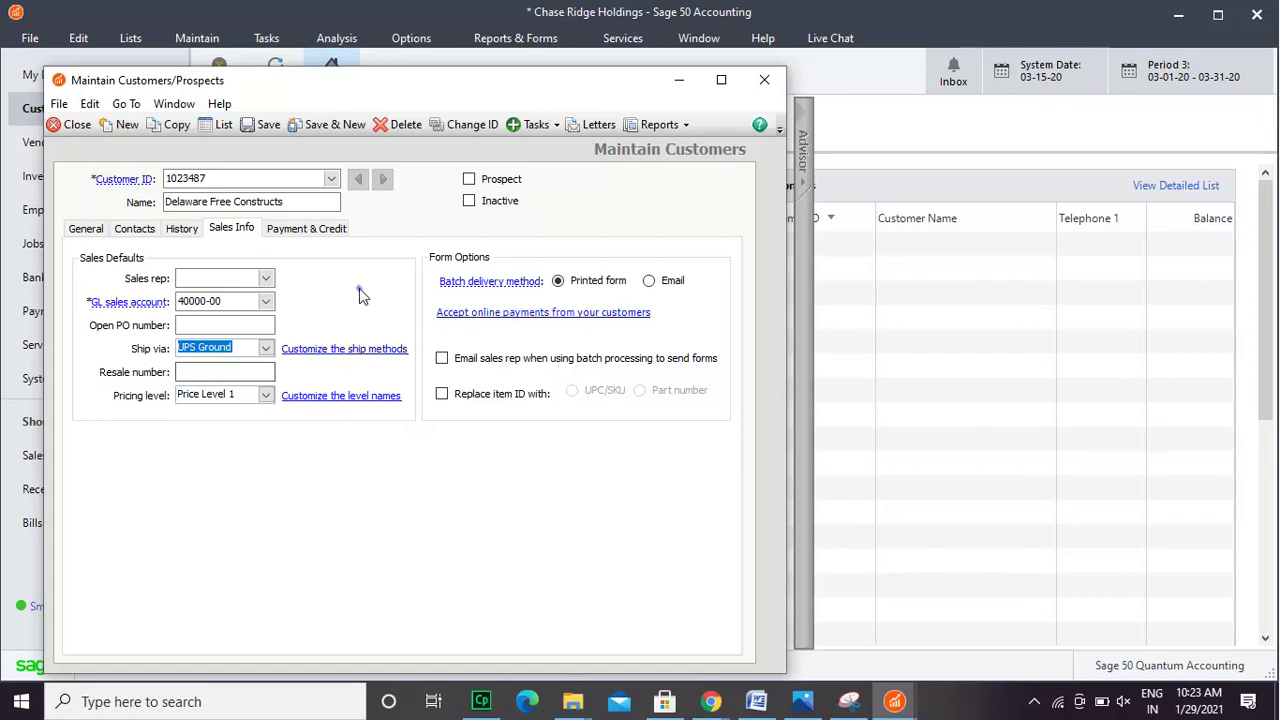
left_click(253, 324)
type("000001")
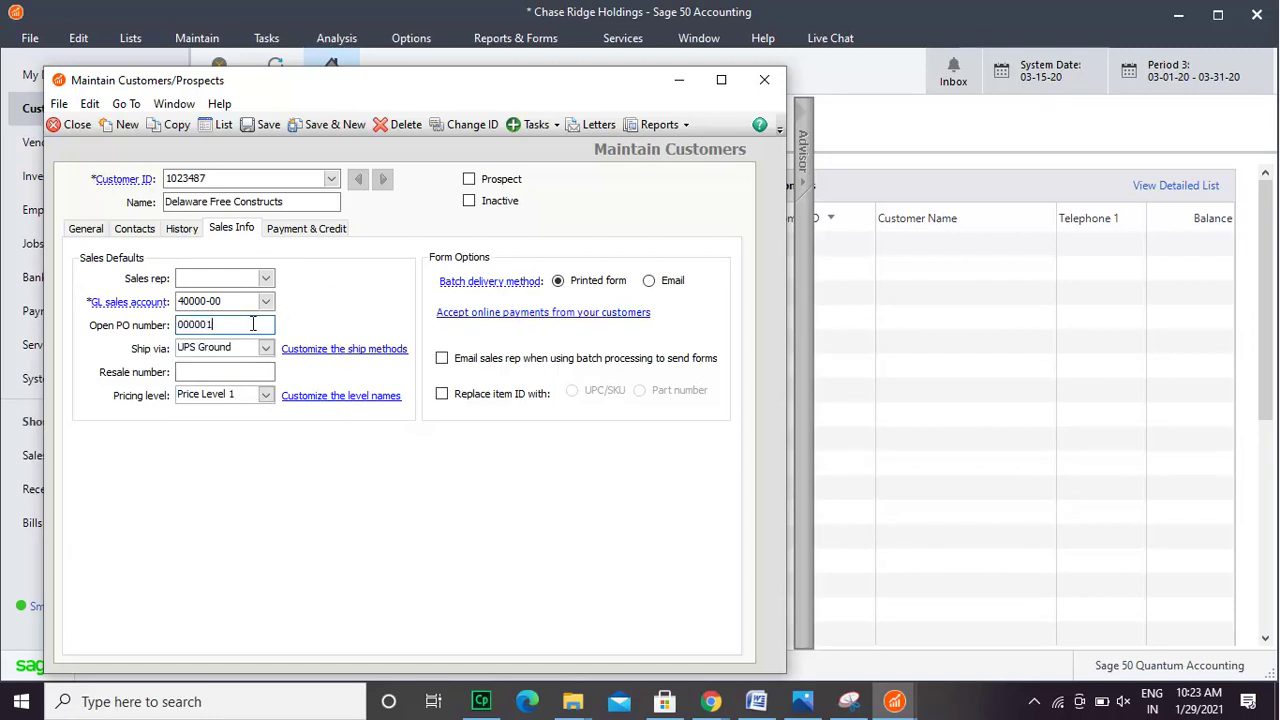
- On Payment & Credit, enter the cardholder's name and leave 'Use default terms' selected
left_click(318, 230)
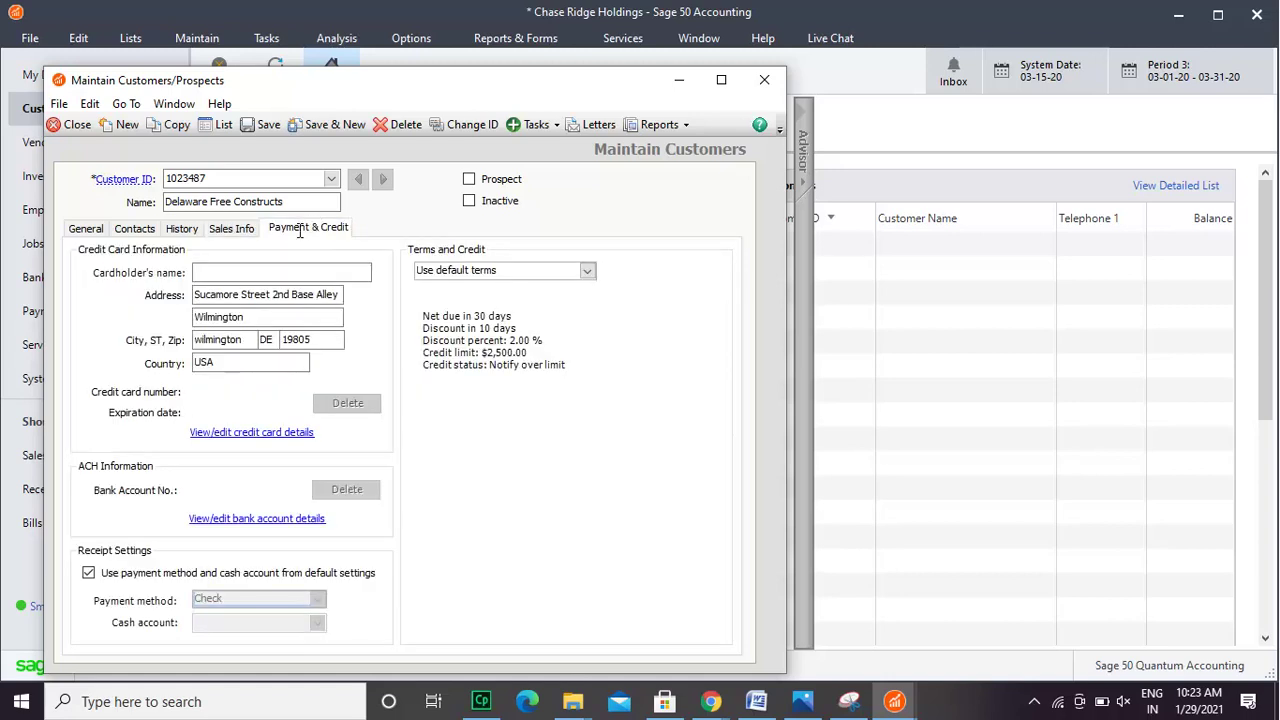
left_click(285, 272)
type("Ernest Jr.")
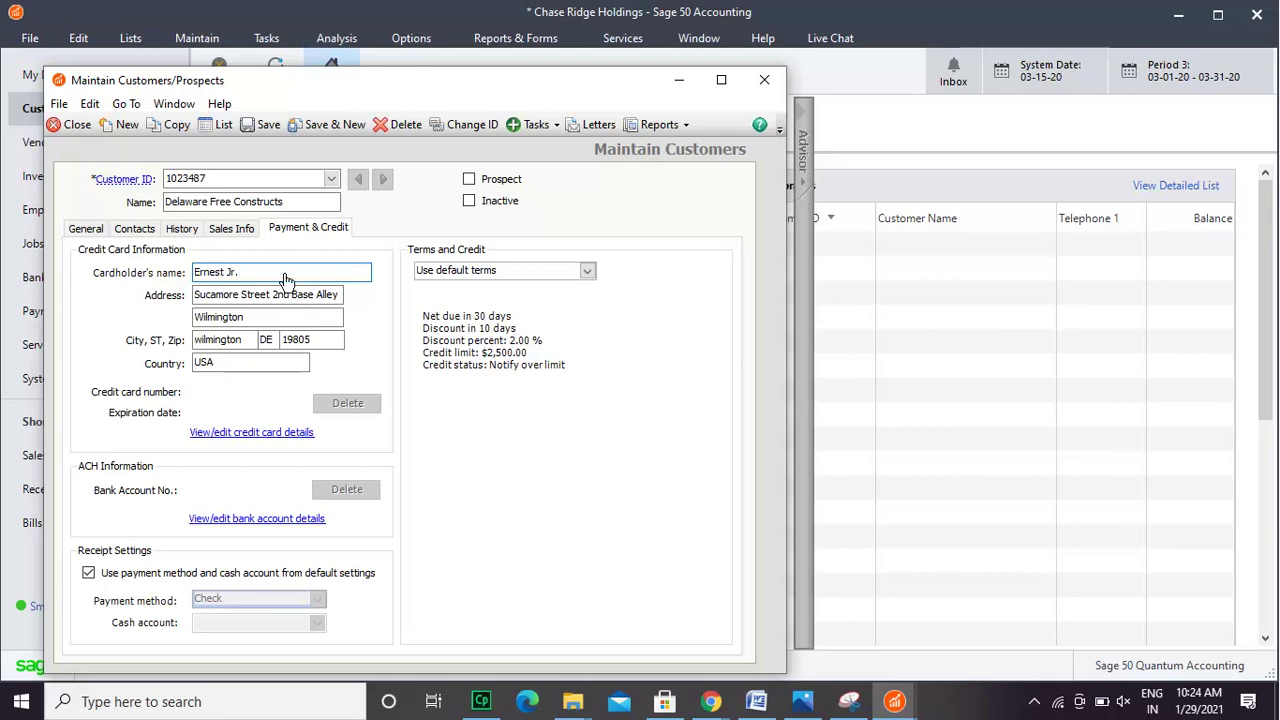
left_click(589, 274)
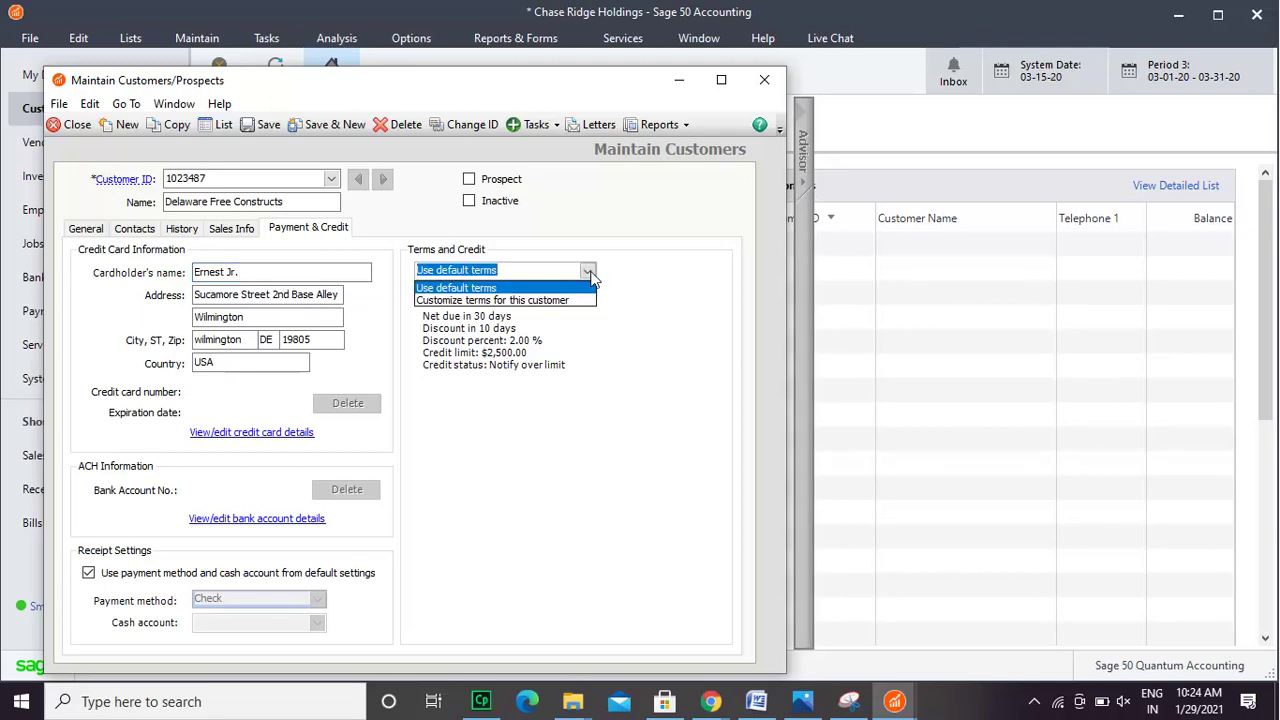
left_click(589, 273)
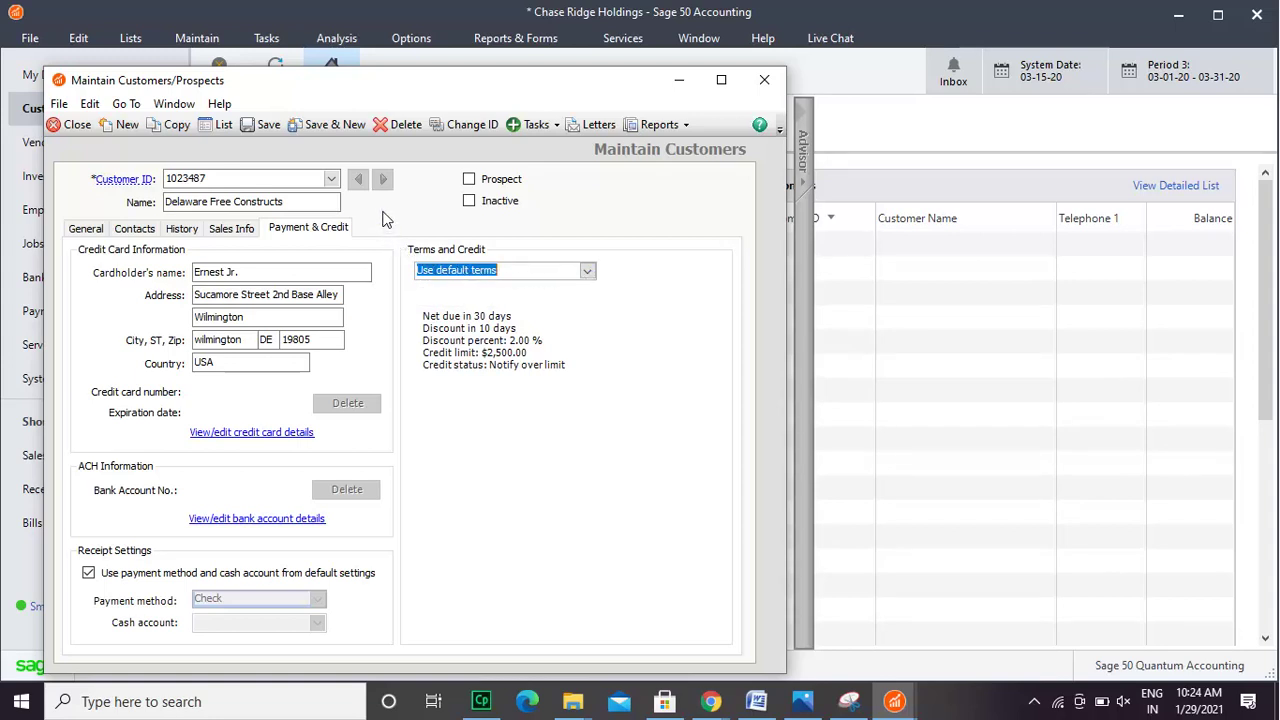
- Step back through Sales Info and History to the Contacts tab to review the entries
left_click(240, 232)
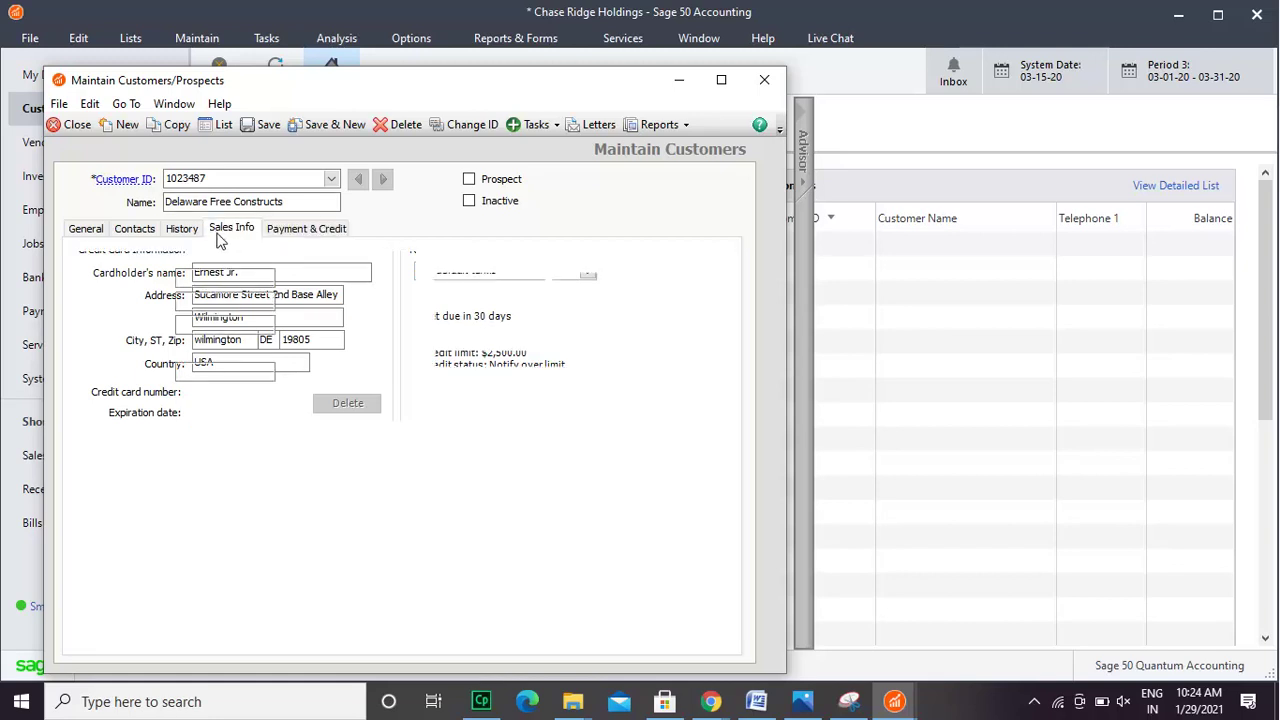
left_click(185, 238)
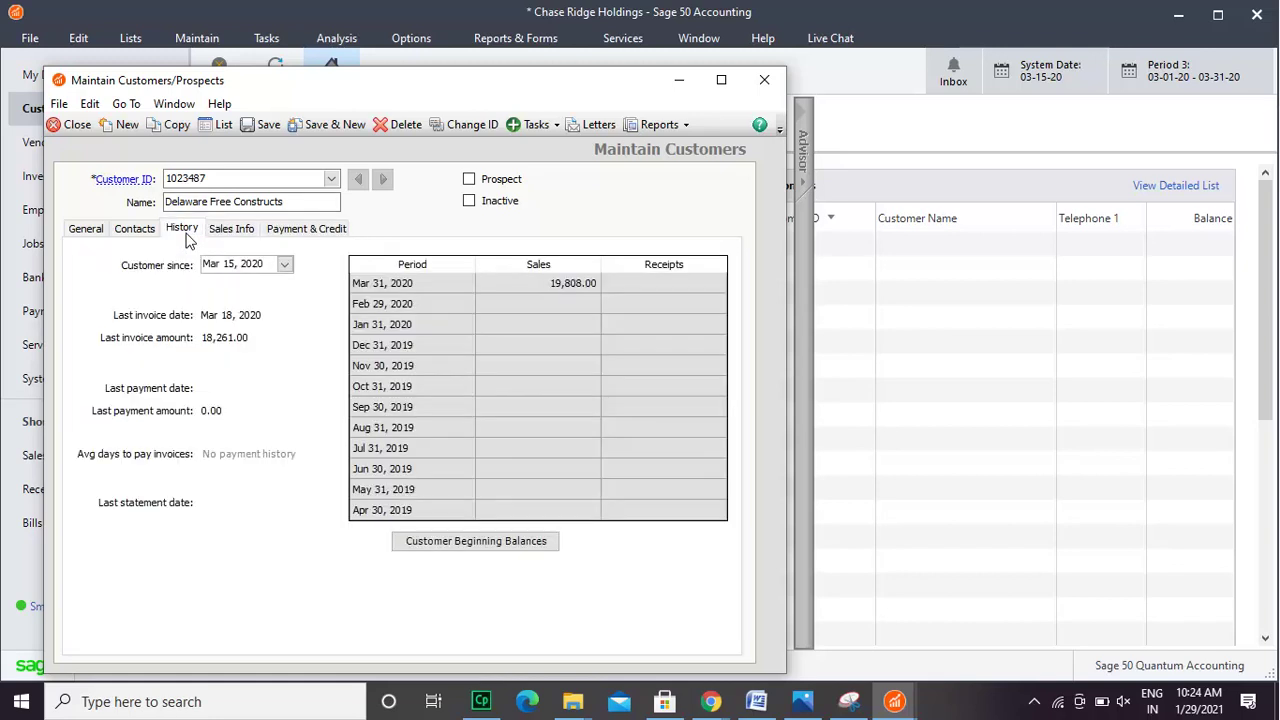
left_click(137, 234)
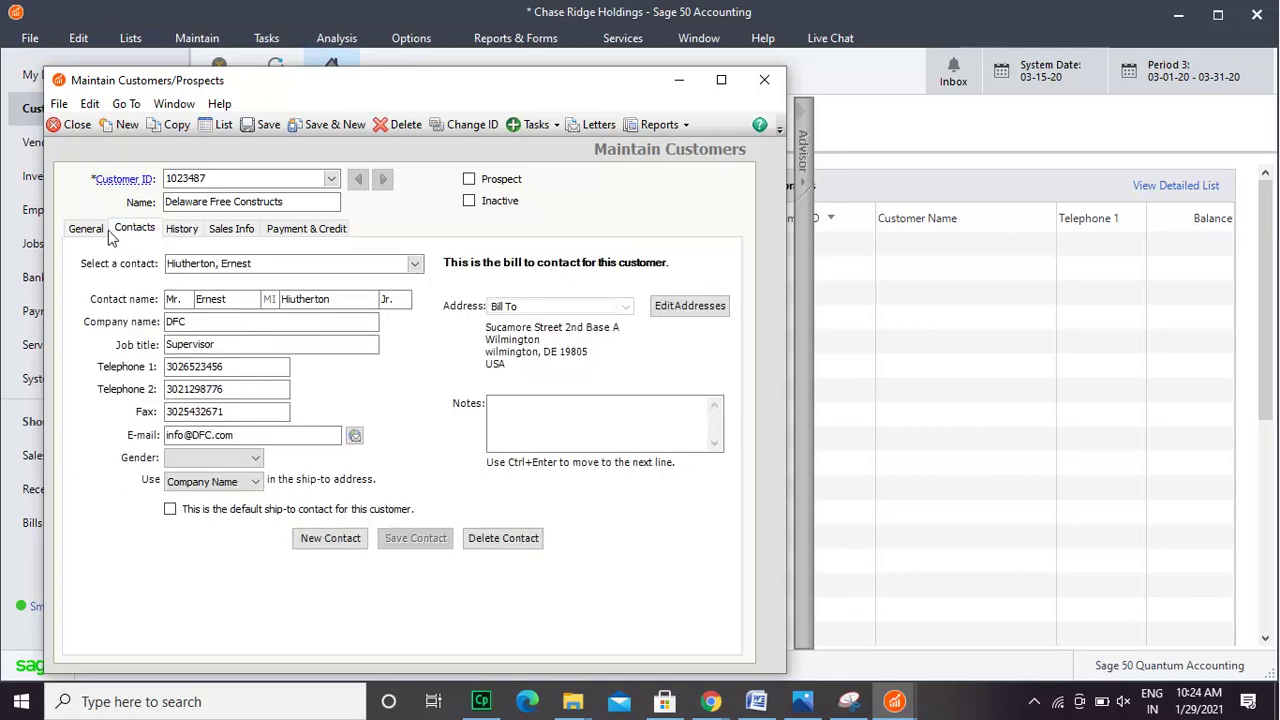